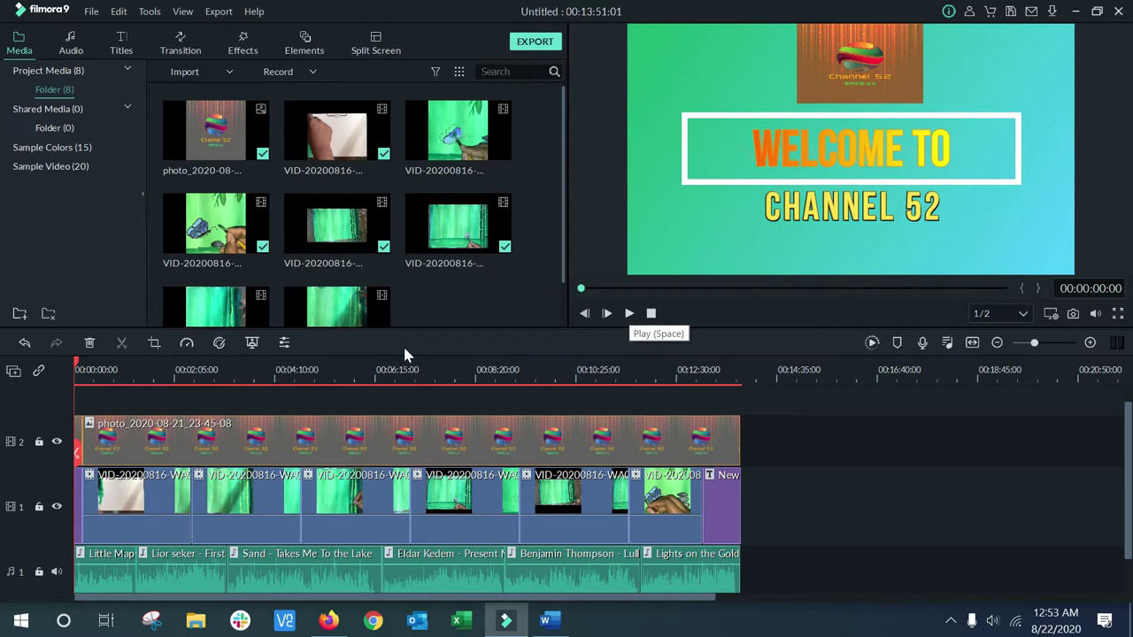
# Play the project from the start through the welcome title, pause at about 13 seconds, and inspect the first video clip.
pyautogui.click(628, 319)
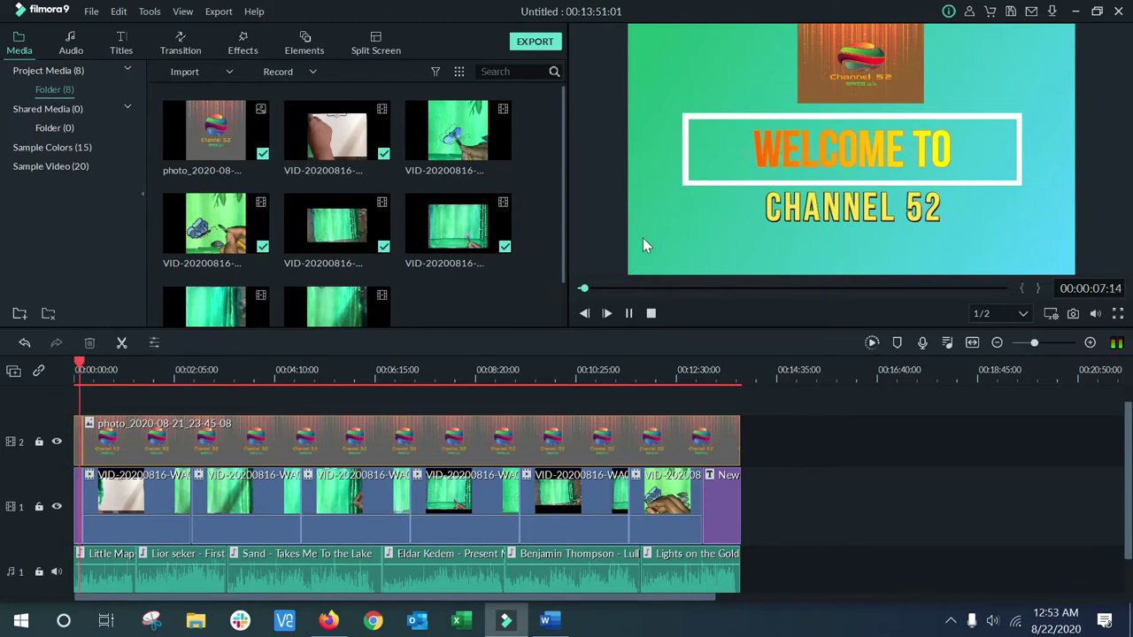
pyautogui.click(629, 314)
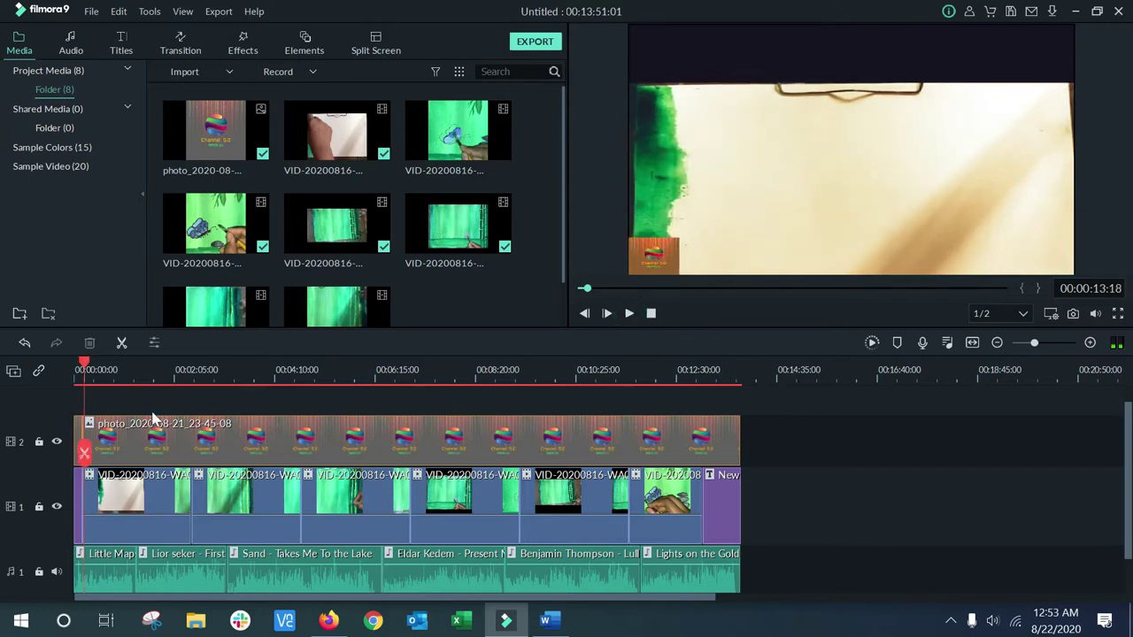
pyautogui.click(124, 505)
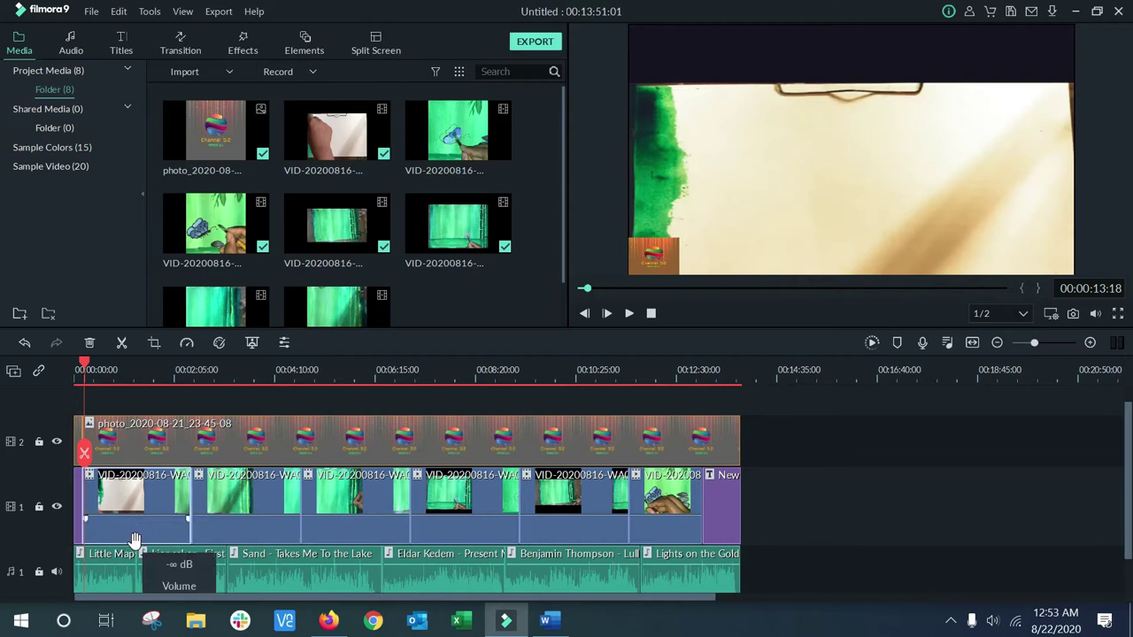
pyautogui.moveTo(134, 539)
pyautogui.mouseDown()
pyautogui.moveTo(135, 522)
pyautogui.moveTo(134, 542)
pyautogui.mouseUp()
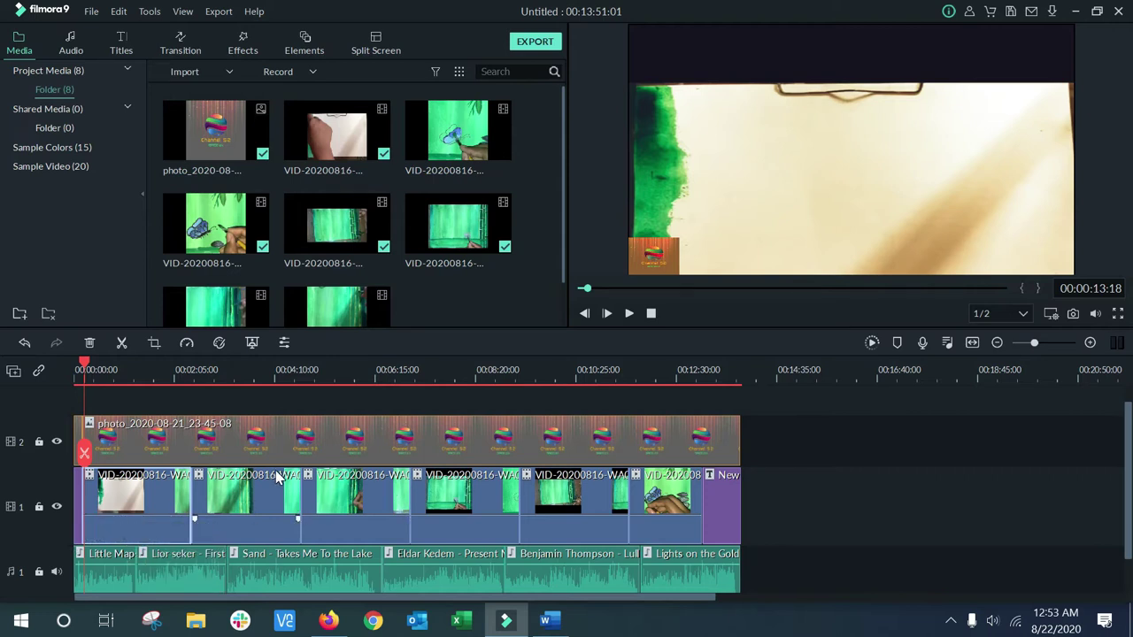
# Examine the Folk music tracks used in the soundtrack, including the Sand, Eldar Kedem and Little Maps tracks.
pyautogui.click(107, 574)
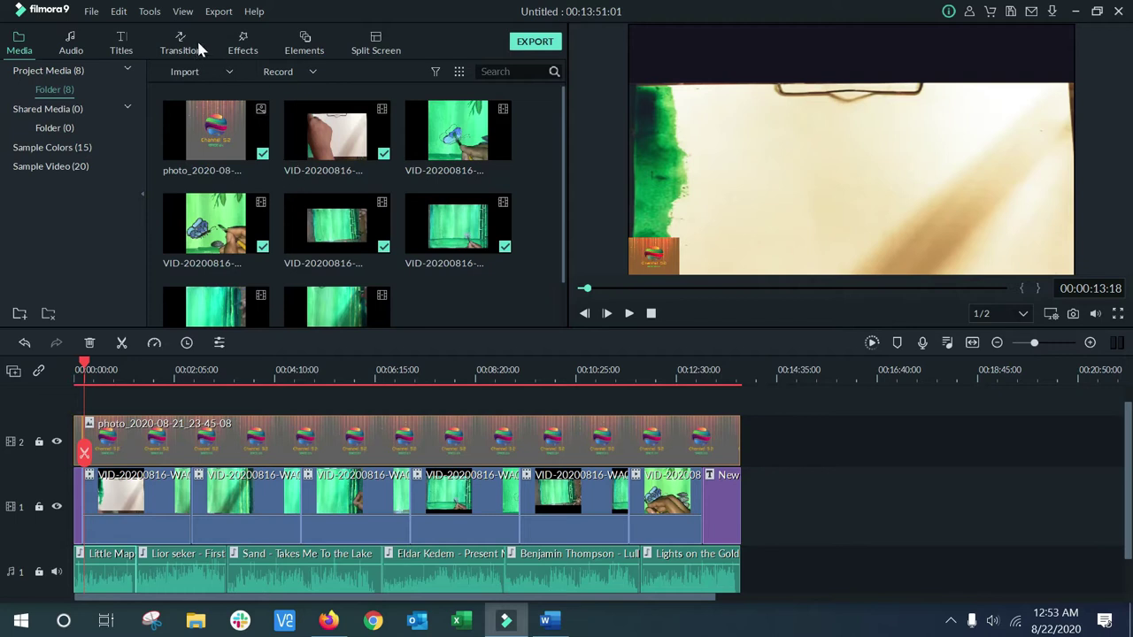
pyautogui.click(70, 45)
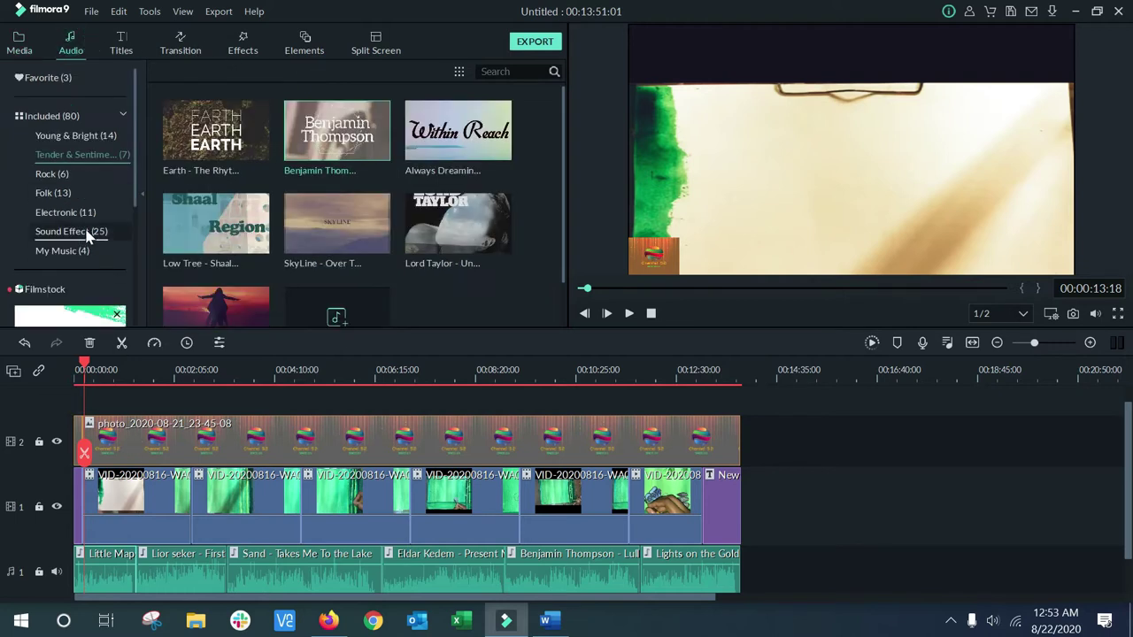
pyautogui.click(53, 192)
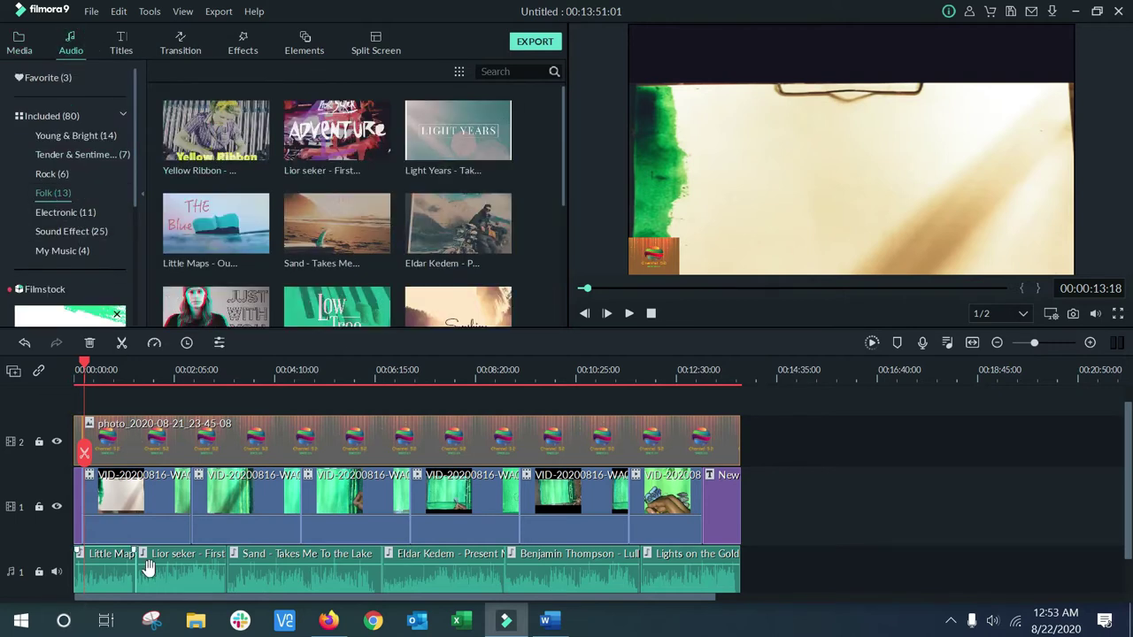
pyautogui.click(365, 232)
pyautogui.click(434, 257)
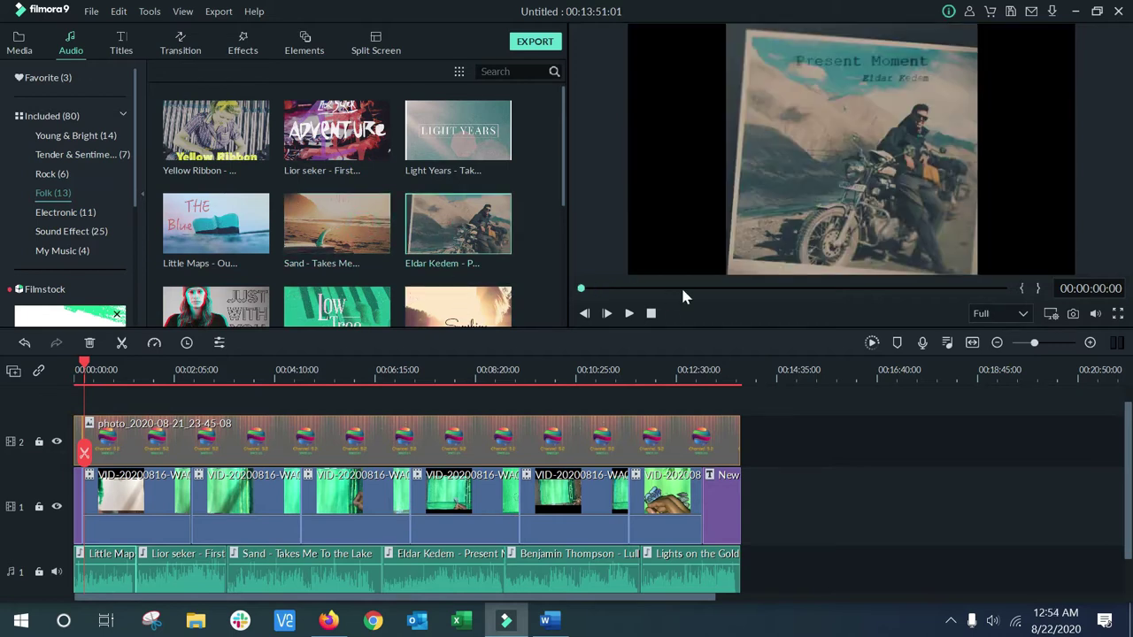
pyautogui.moveTo(250, 209); pyautogui.dragTo(217, 221)
pyautogui.scroll(-1, 1114, 493)
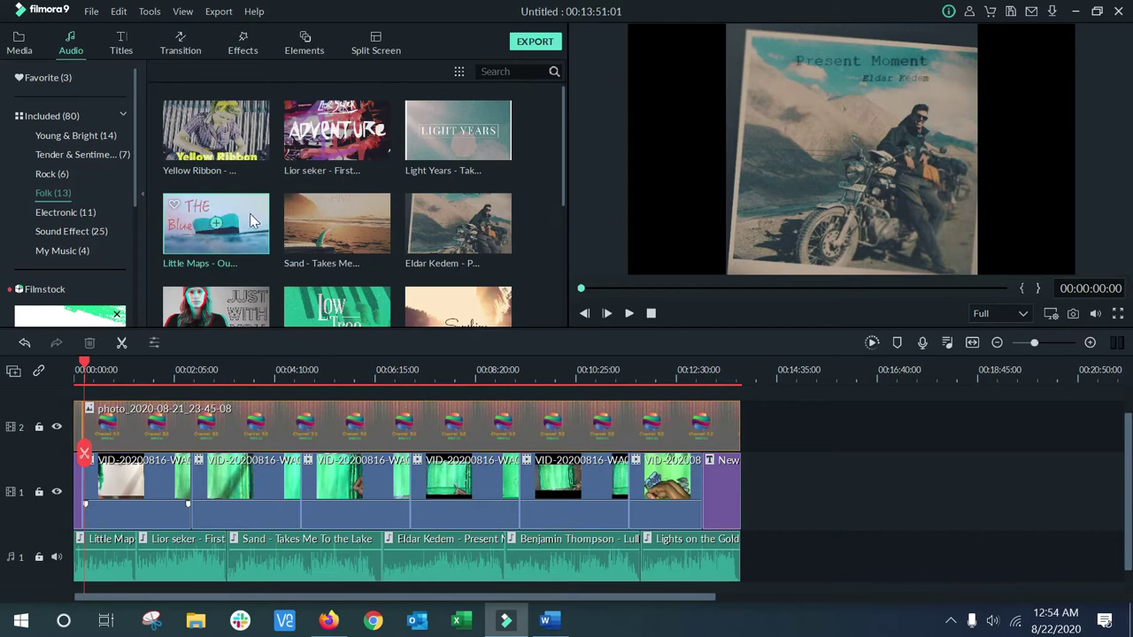
# Look through the video files in the New folder through the media import dialog, and close it without importing.
pyautogui.click(122, 419)
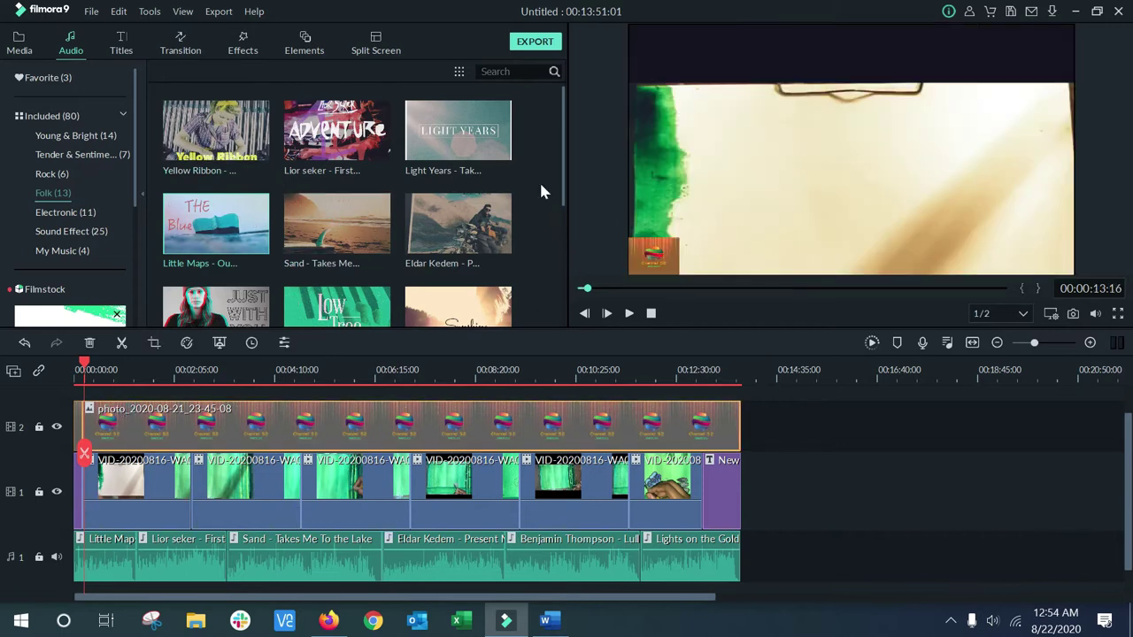
pyautogui.click(18, 51)
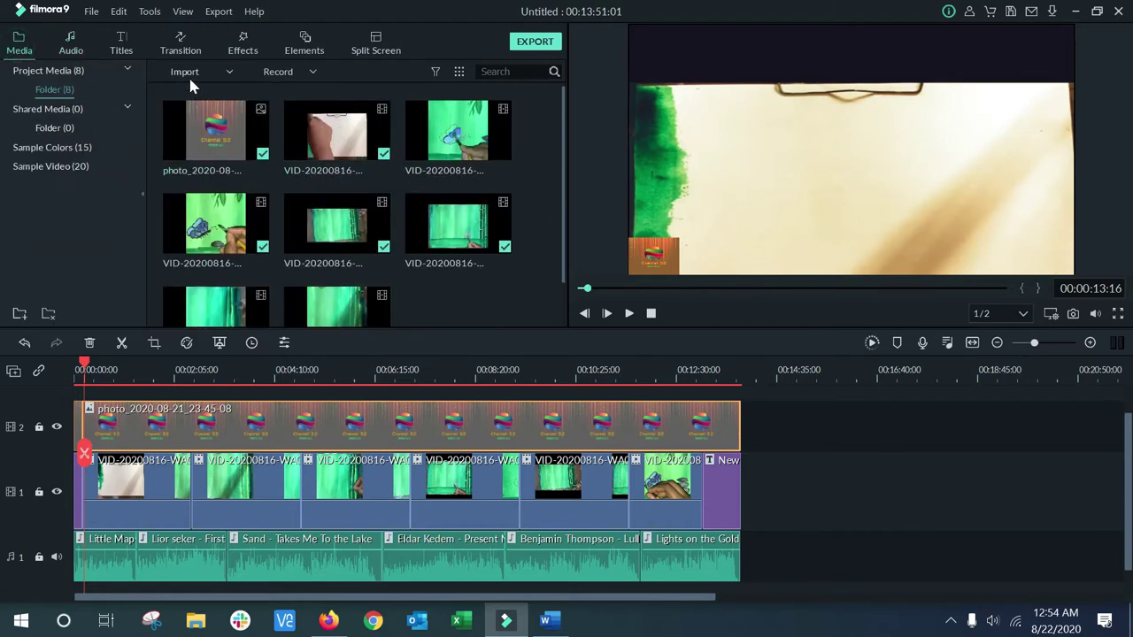
pyautogui.click(91, 12)
pyautogui.moveTo(117, 83)
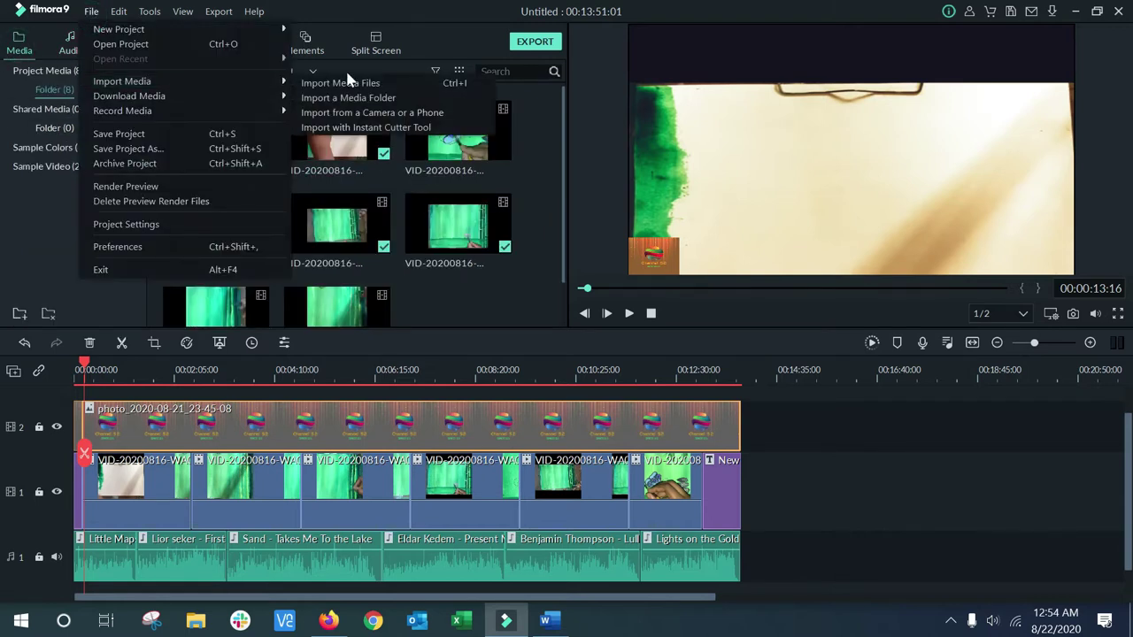
pyautogui.click(342, 86)
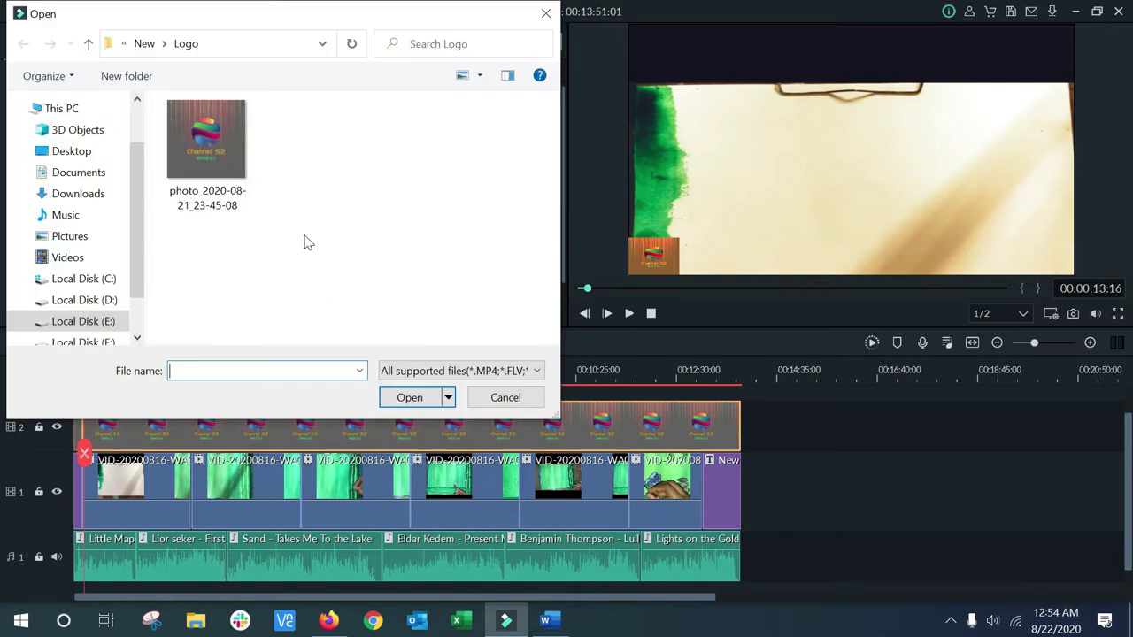
pyautogui.click(143, 43)
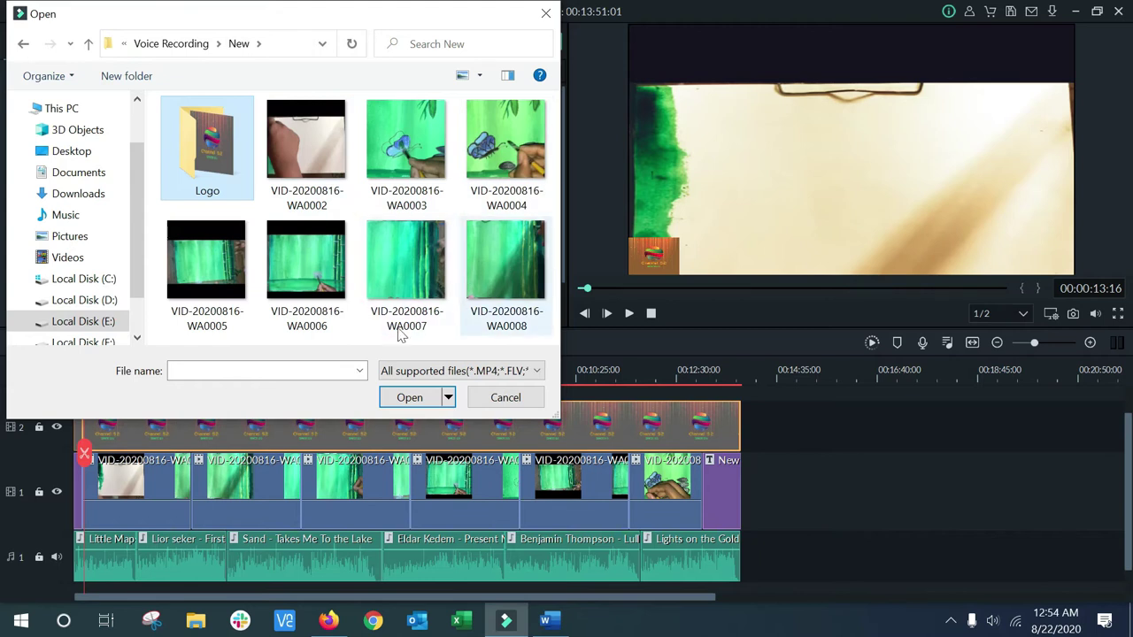
pyautogui.click(531, 397)
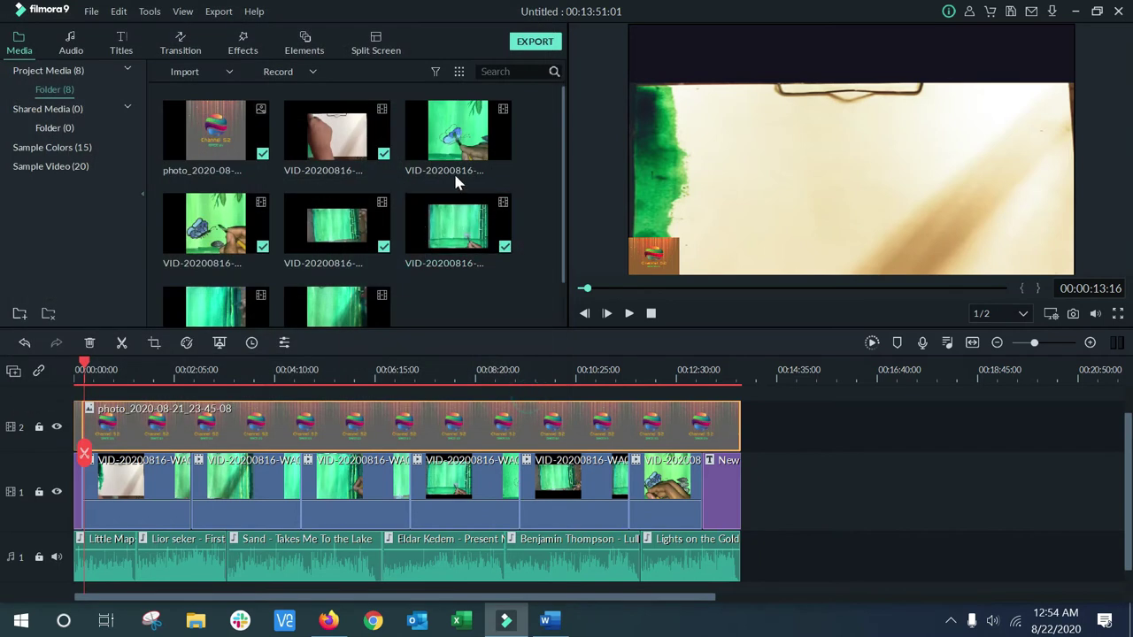
# Go through the video clips on the main timeline track in order, up to the closing title.
pyautogui.click(138, 482)
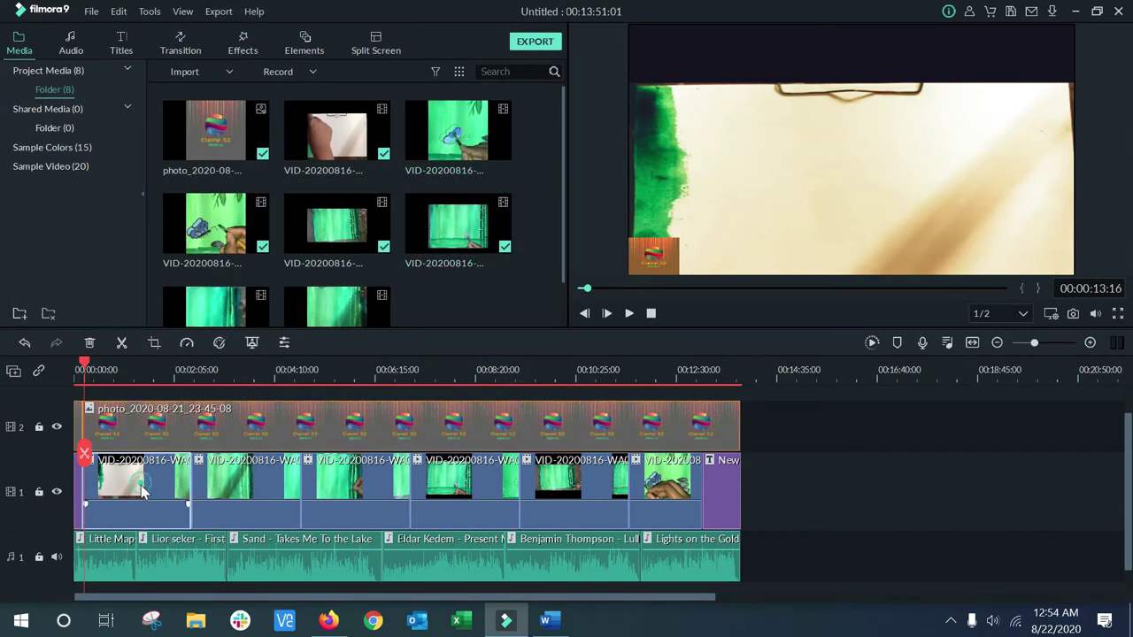
pyautogui.click(238, 485)
pyautogui.click(320, 478)
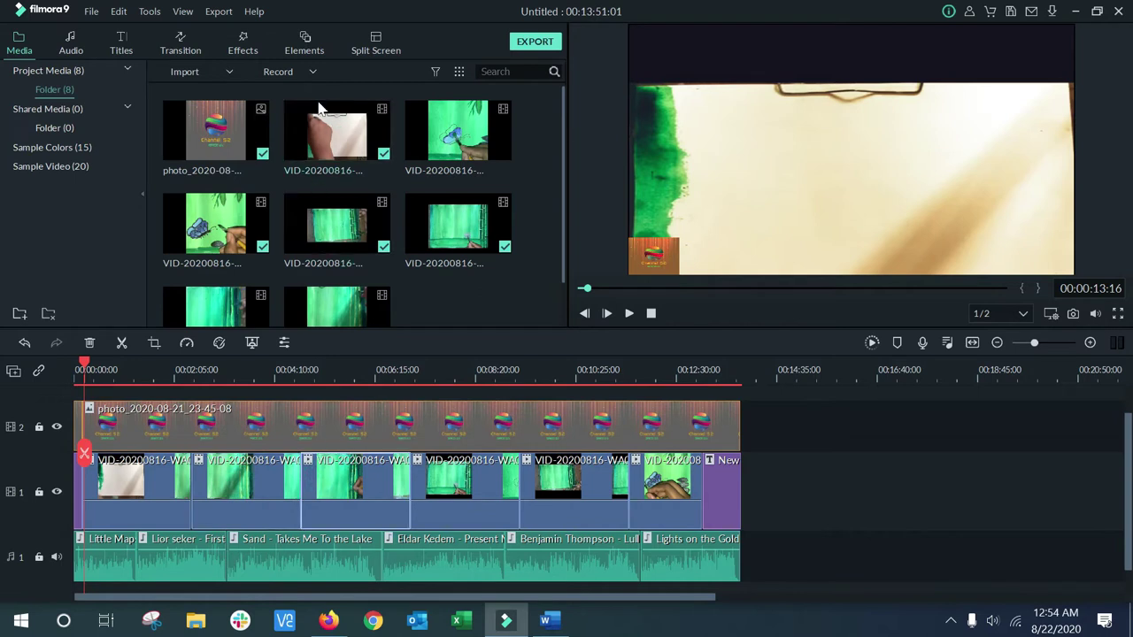
pyautogui.click(480, 482)
pyautogui.click(596, 485)
pyautogui.click(674, 493)
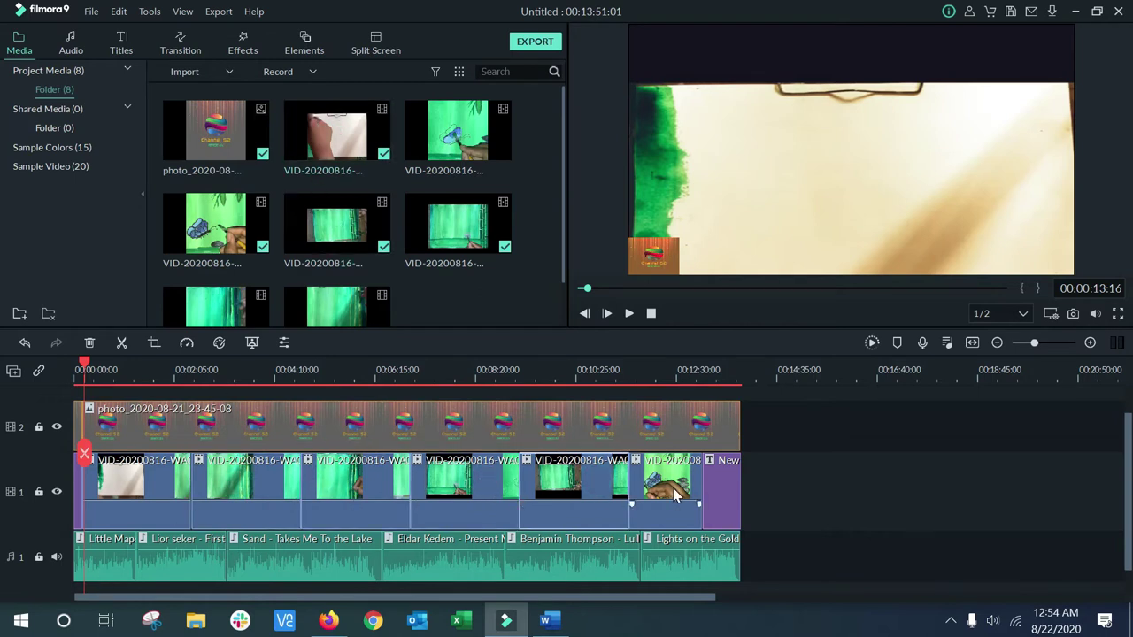
pyautogui.click(722, 488)
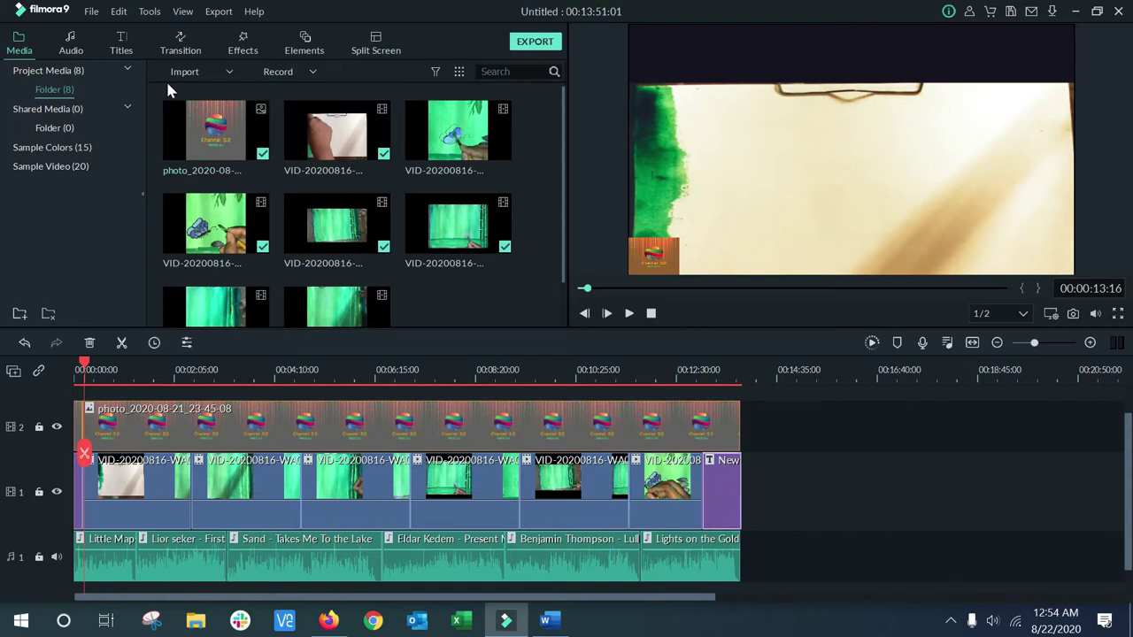
# Select the opening title clip on the timeline and browse the included title templates.
pyautogui.click(81, 478)
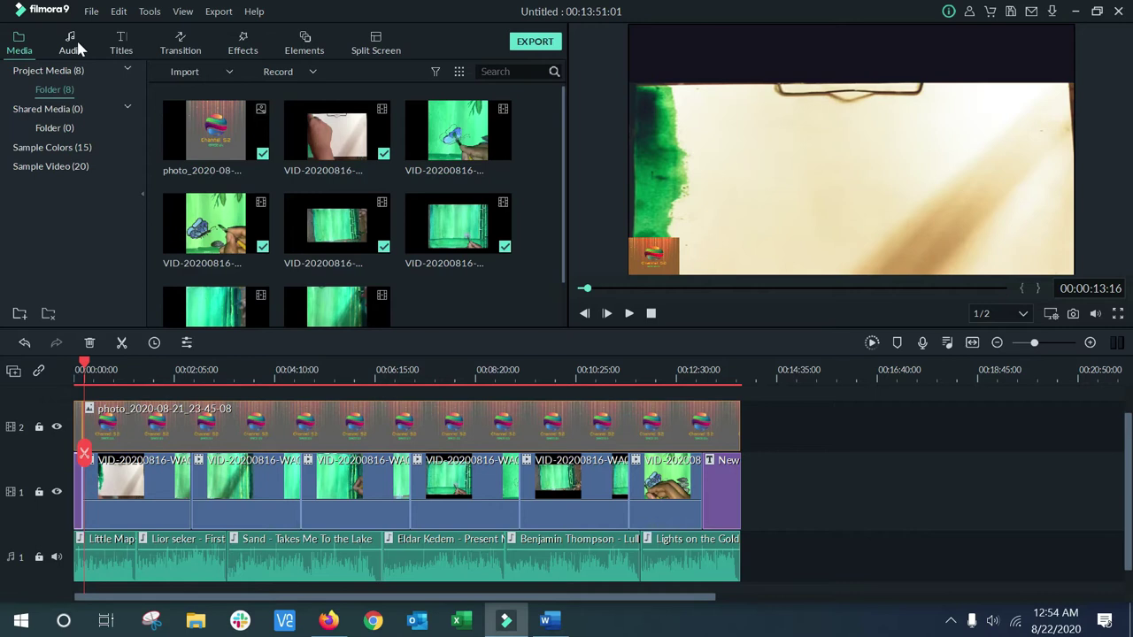
pyautogui.click(123, 45)
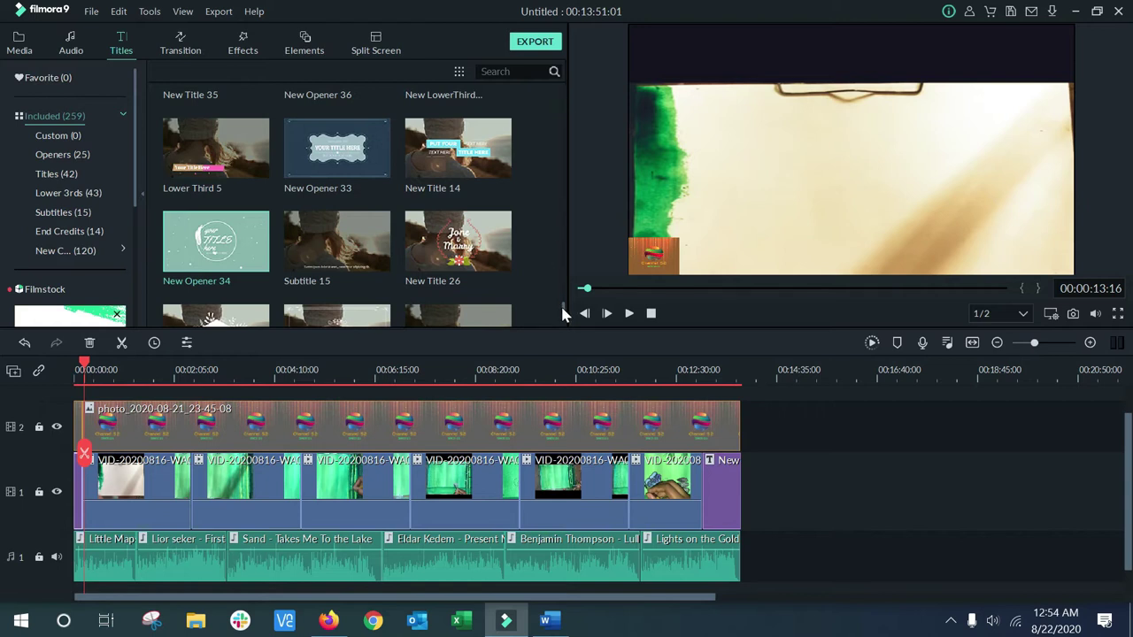
pyautogui.moveTo(561, 303); pyautogui.dragTo(561, 230)
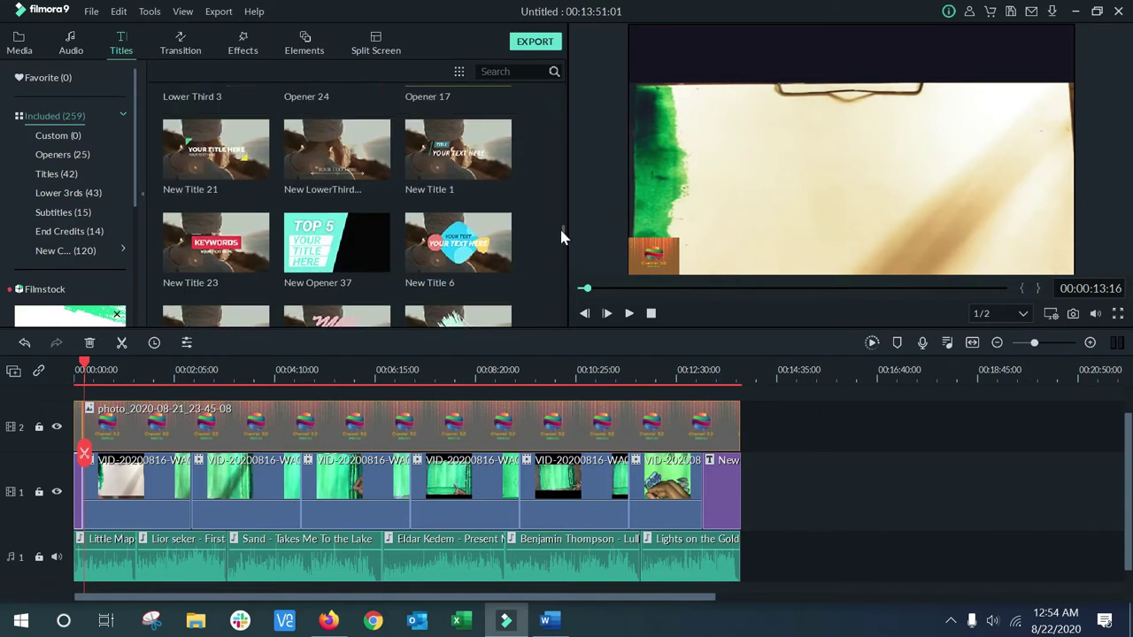
# Open the opening title for editing and apply Text style 21 to its "welcome to" text.
pyautogui.doubleClick(78, 485)
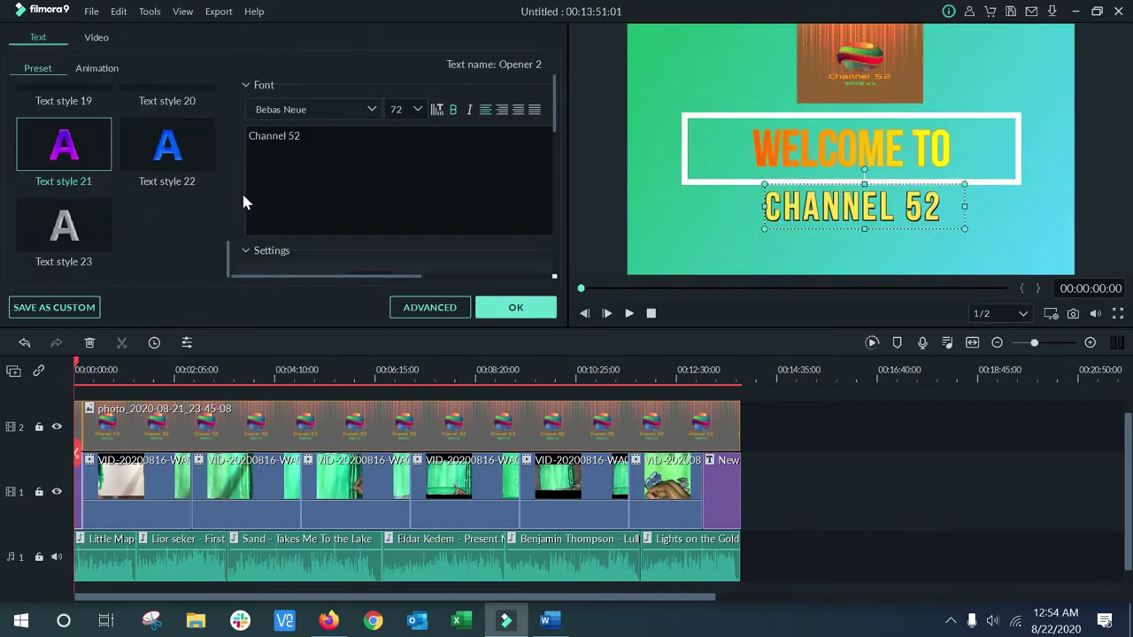
pyautogui.click(856, 154)
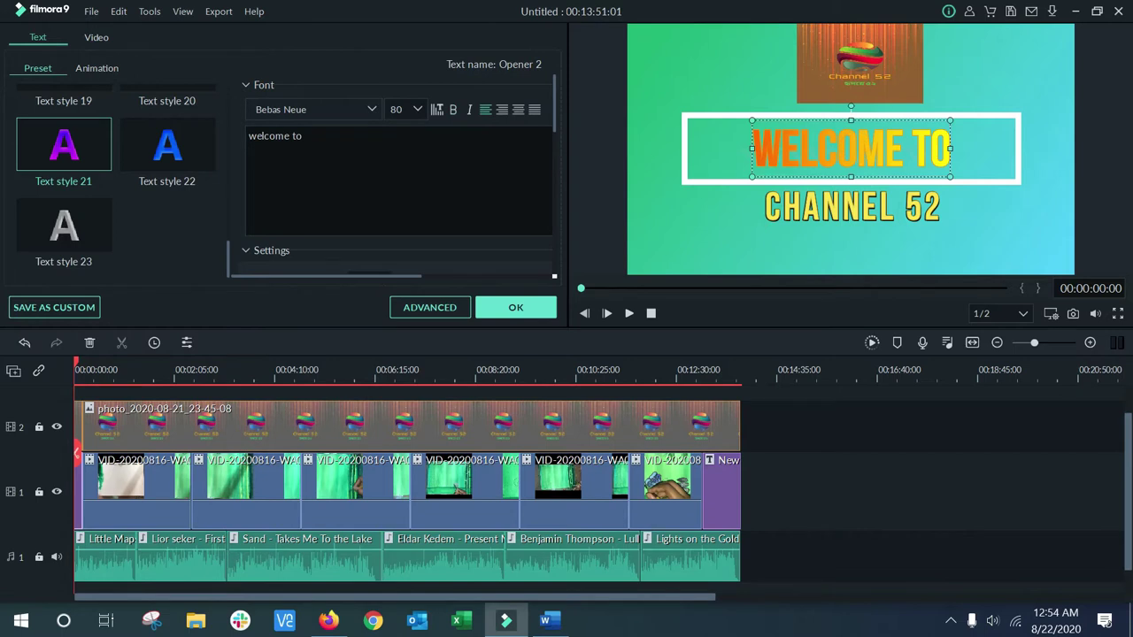
pyautogui.hotkey('ctrl', 'a')
pyautogui.click(337, 140)
pyautogui.click(92, 144)
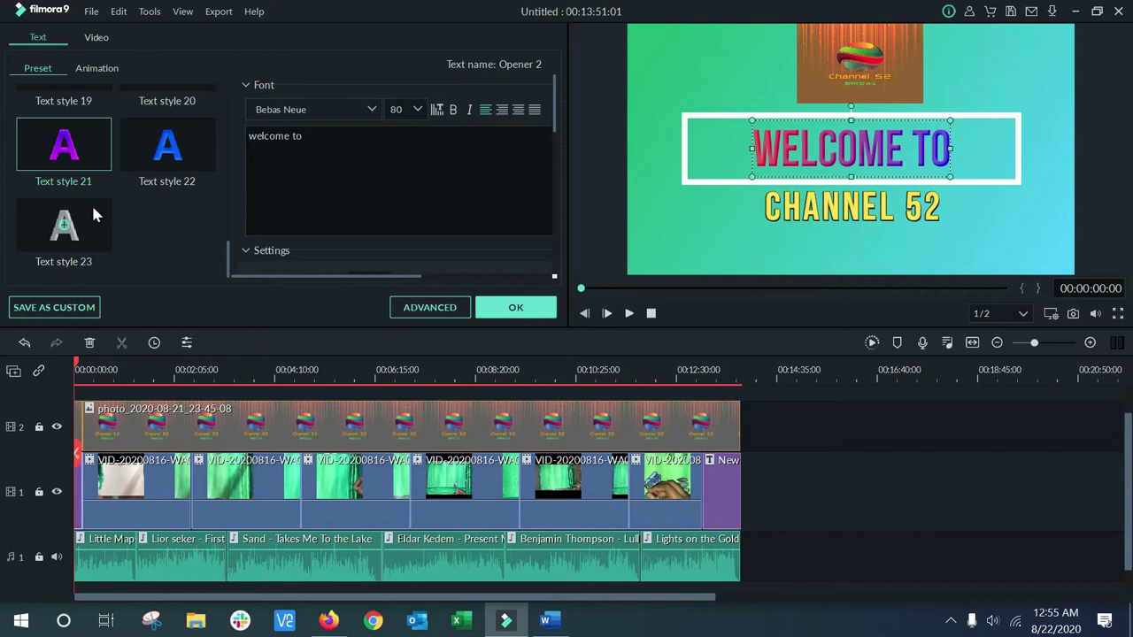
# Try Text styles 22 and 23 on the "Channel 52" text, settle on Text style 20, and accept the title edits.
pyautogui.click(855, 217)
pyautogui.click(199, 143)
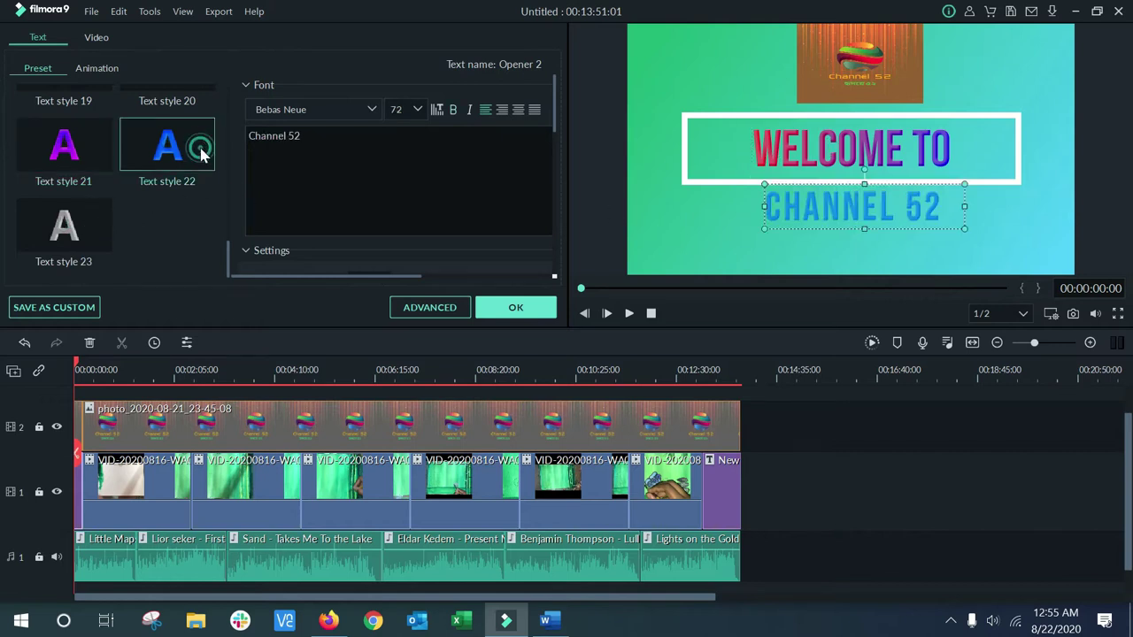
pyautogui.click(93, 249)
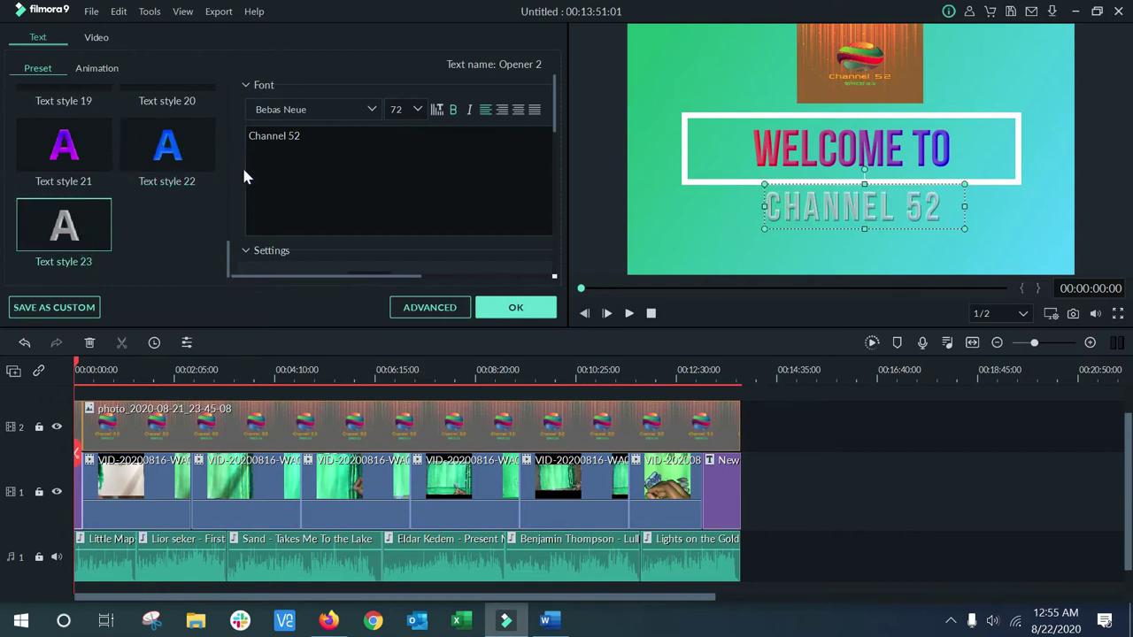
pyautogui.scroll(2, 225, 222)
pyautogui.click(198, 200)
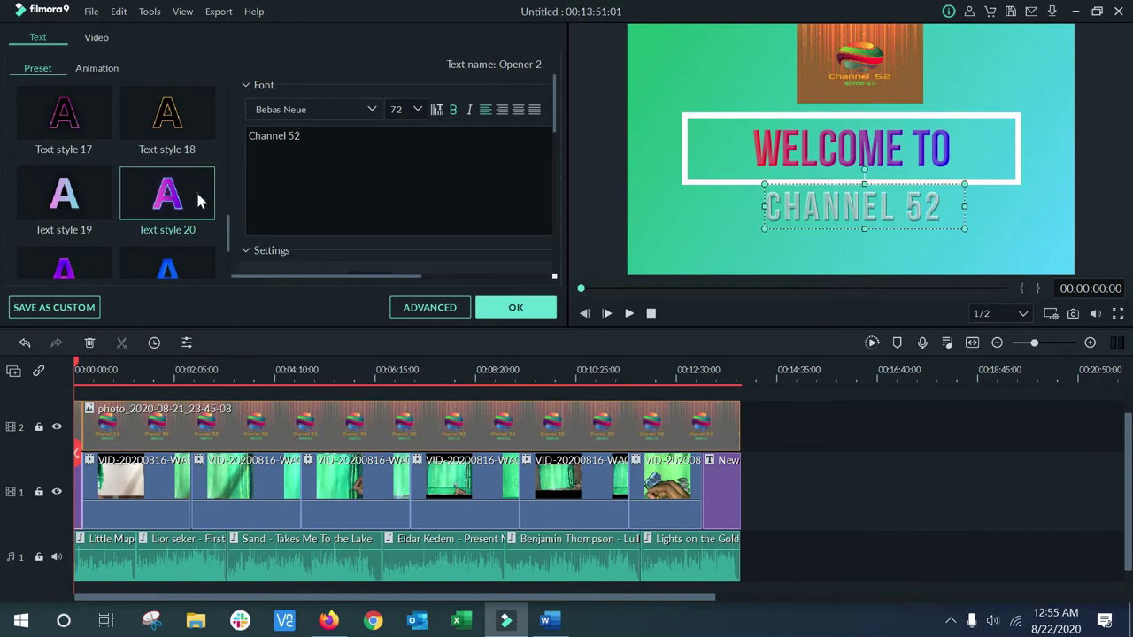
pyautogui.click(515, 307)
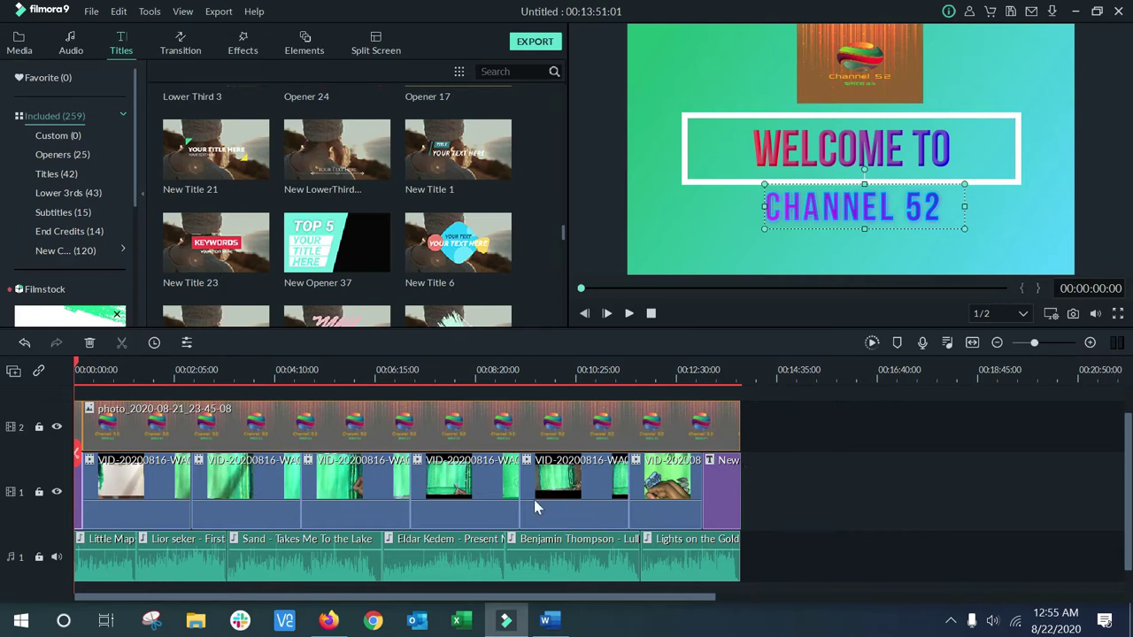
pyautogui.click(146, 487)
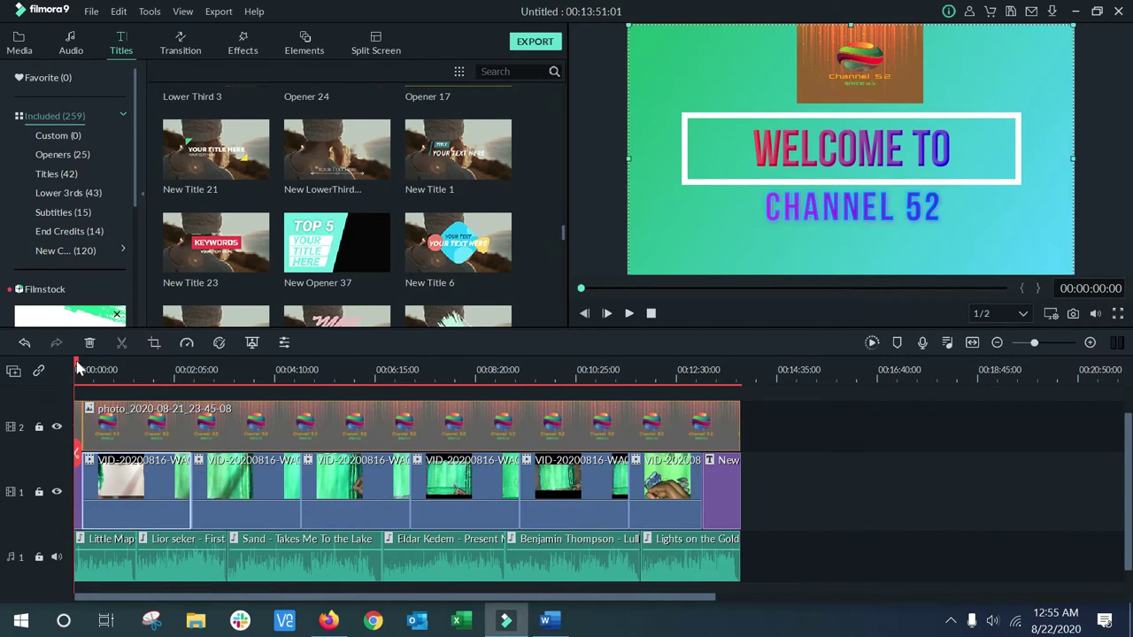
# Switch to Firefox and examine the Google search query "filmora free download".
pyautogui.click(328, 620)
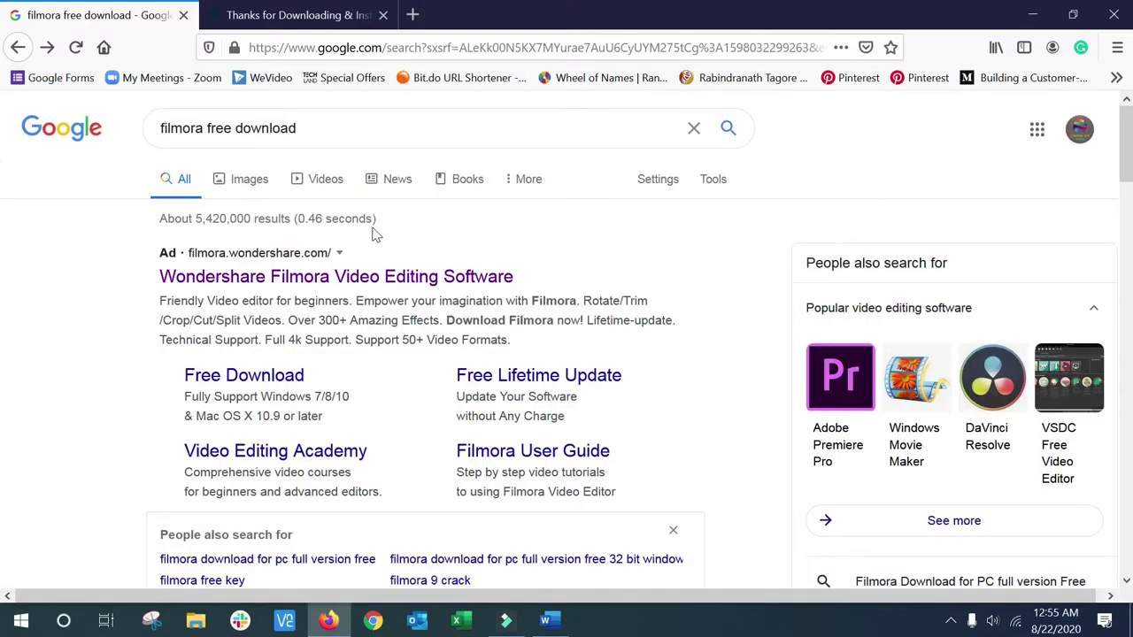
pyautogui.click(346, 118)
pyautogui.tripleClick(399, 124)
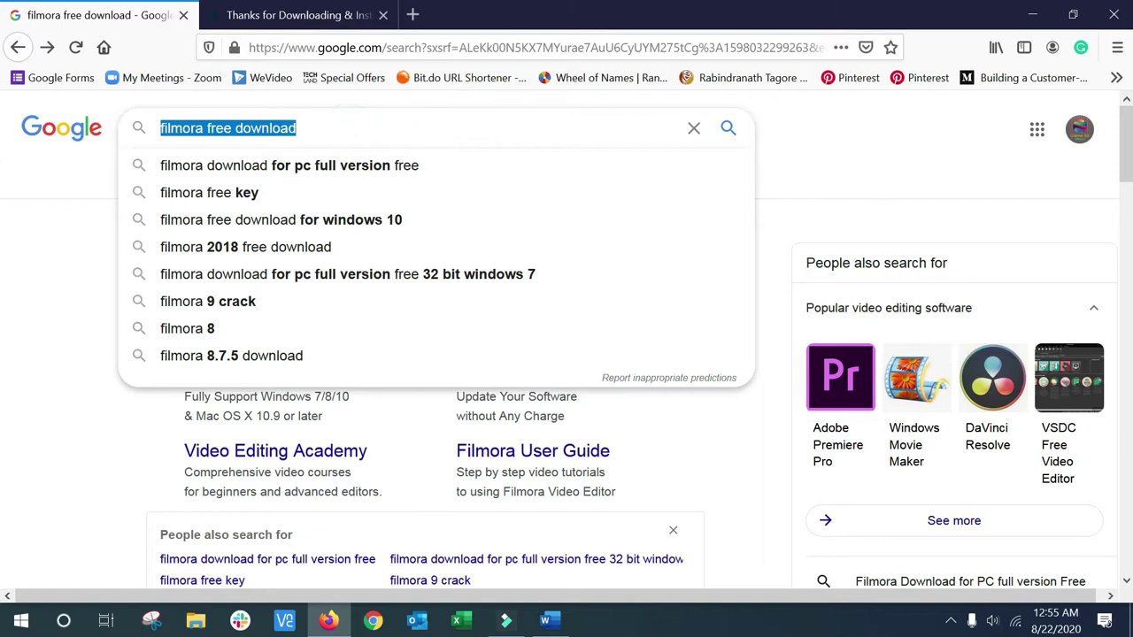
pyautogui.rightClick(217, 131)
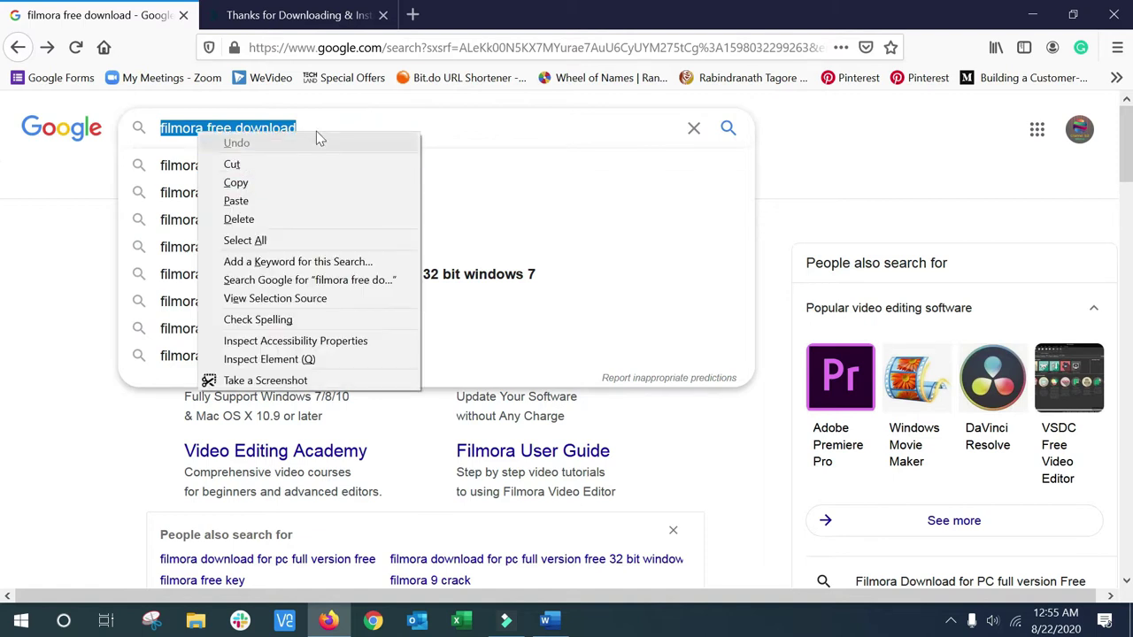
pyautogui.click(327, 122)
pyautogui.tripleClick(387, 124)
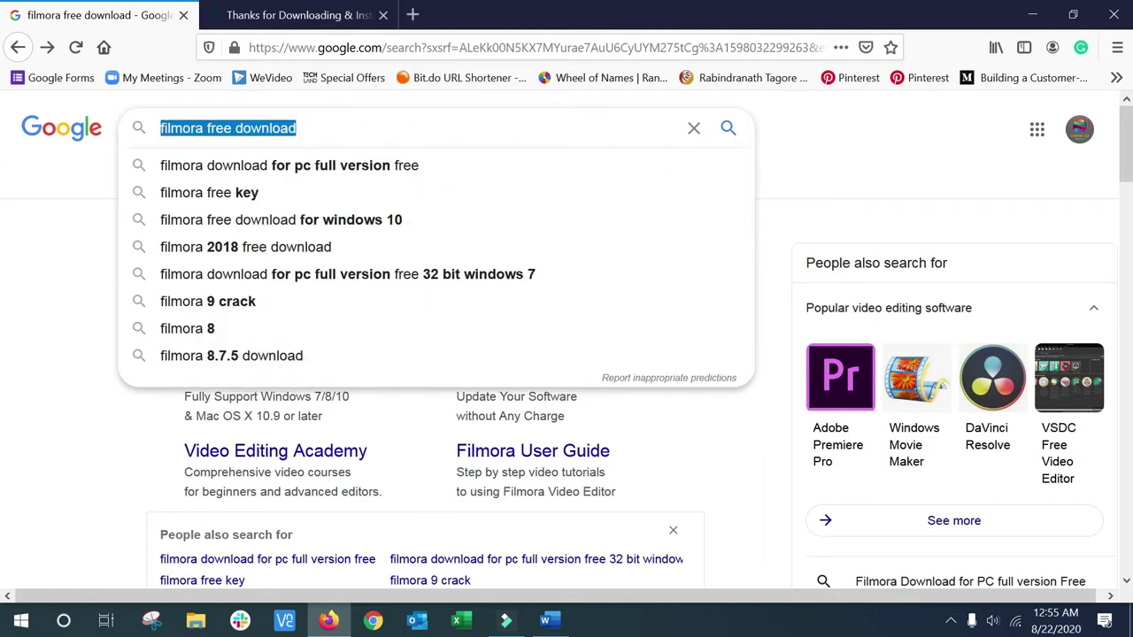
pyautogui.click(317, 127)
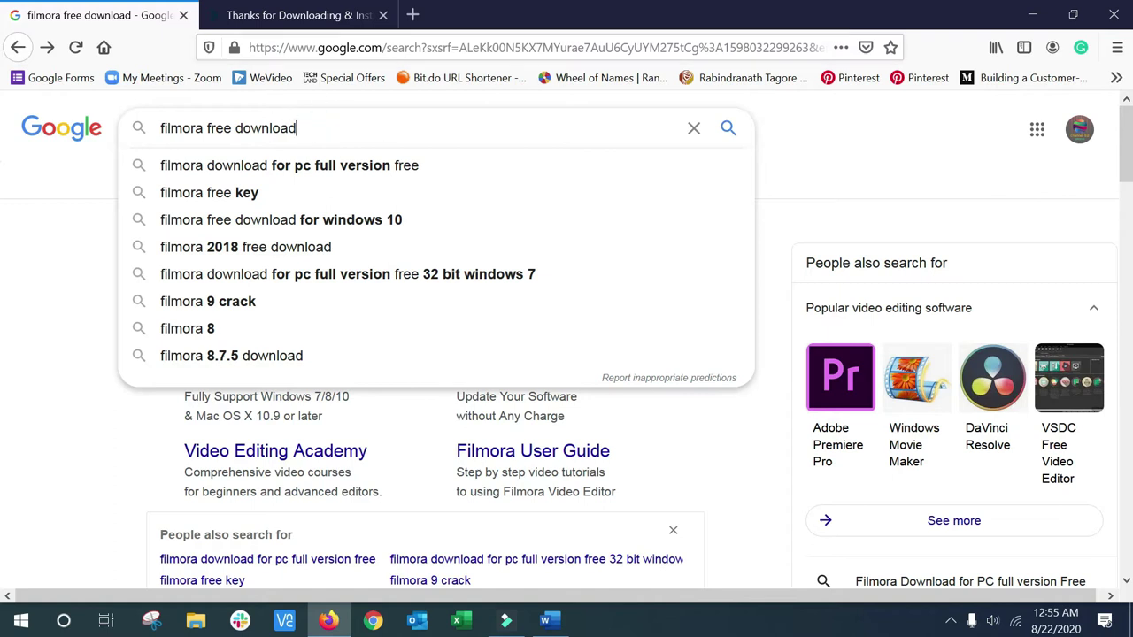
# Run the Google search for "filmora free download" again and open the Wondershare Filmora Video Editing Software result.
pyautogui.tripleClick(163, 128)
pyautogui.click(360, 125)
pyautogui.click(731, 128)
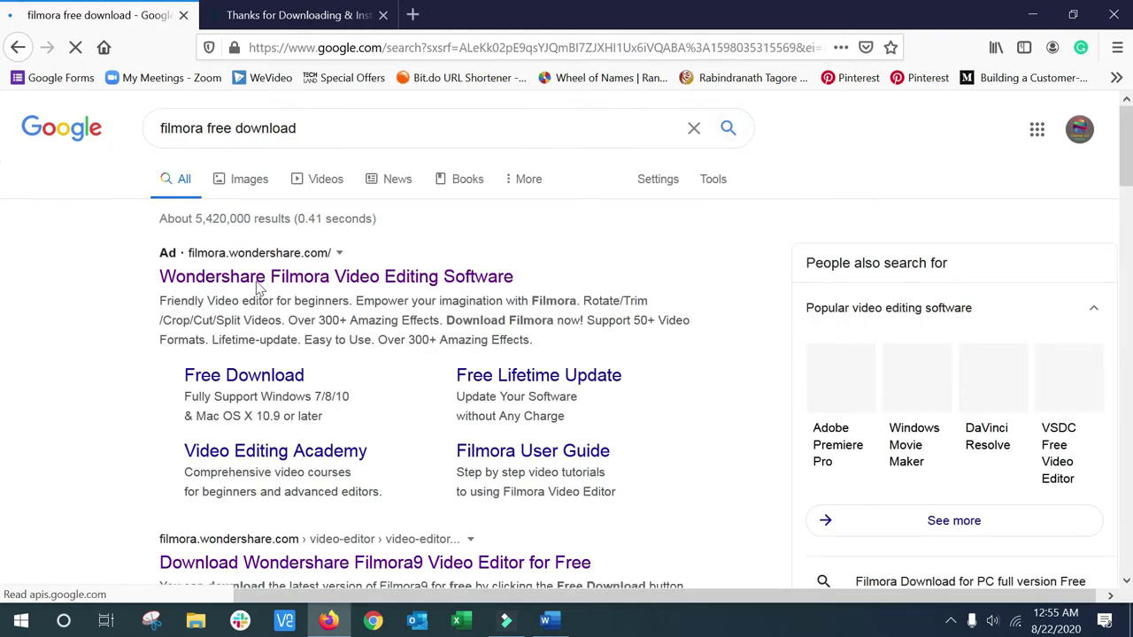
pyautogui.click(422, 281)
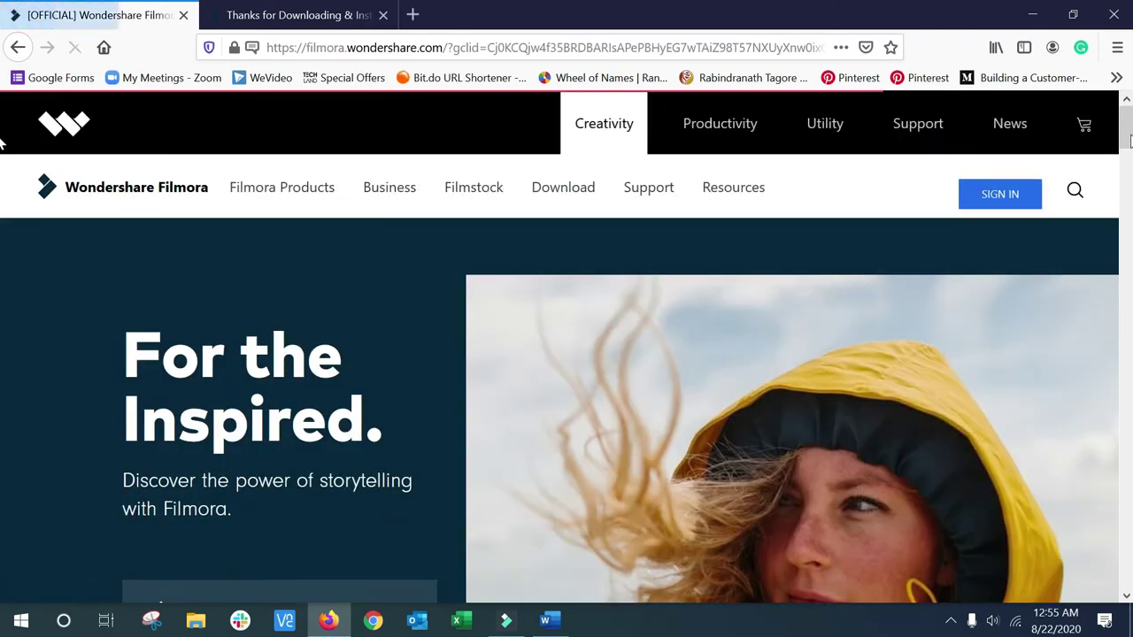
# Download the Filmora 9 free trial installer, save filmora_setup_full846.exe, and show it in the browser's downloads list.
pyautogui.scroll(-1, 2, 155)
pyautogui.scroll(-3, 2, 155)
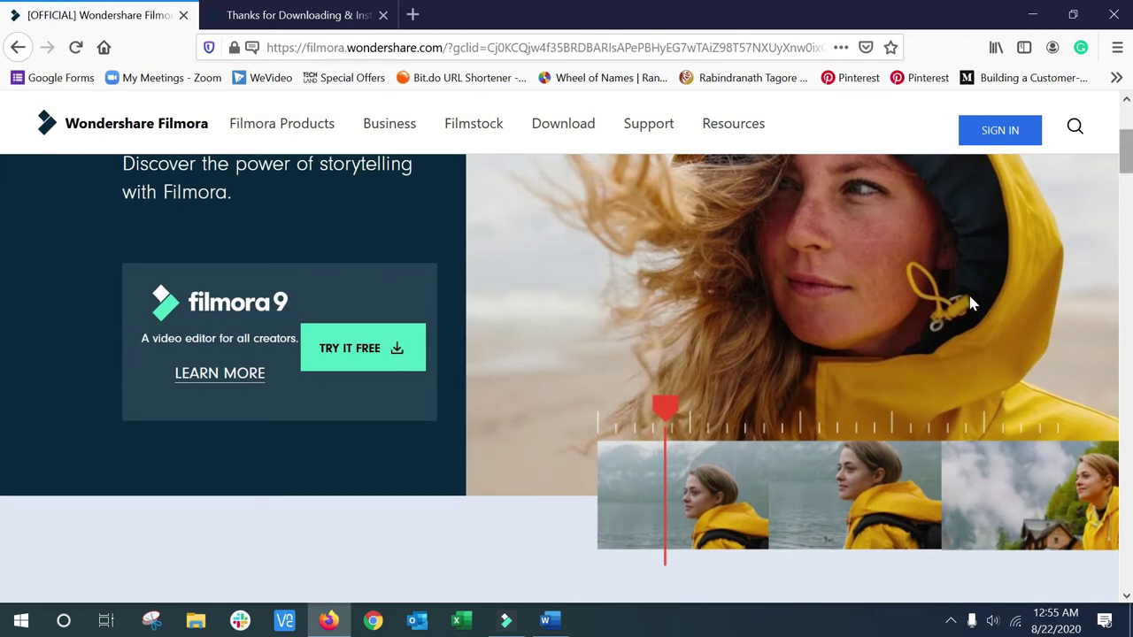
pyautogui.click(359, 363)
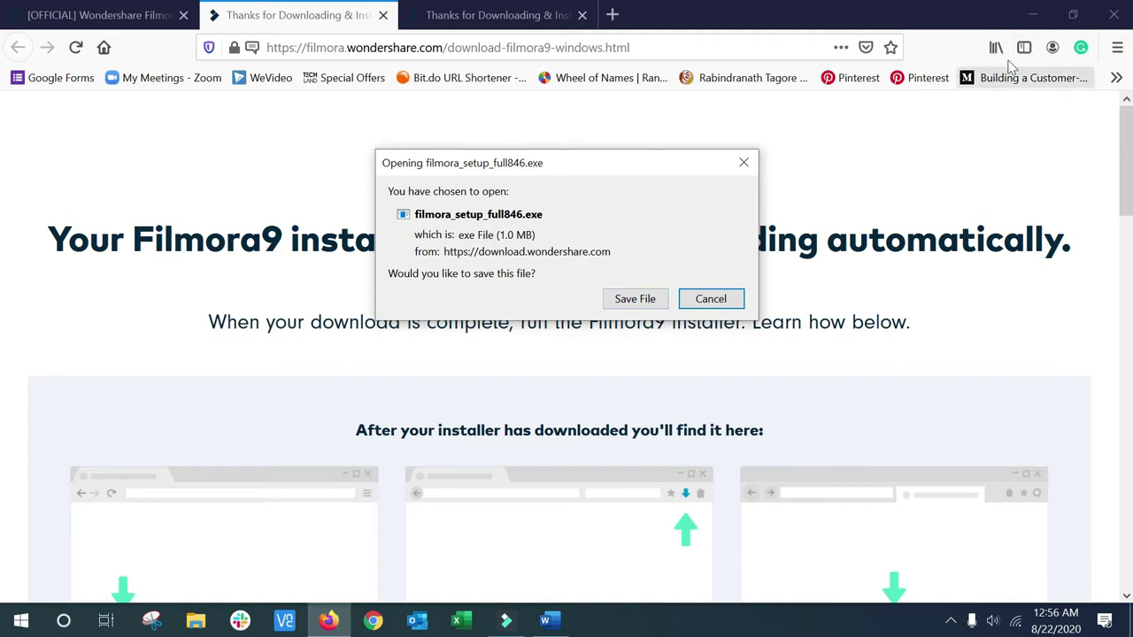
pyautogui.click(652, 305)
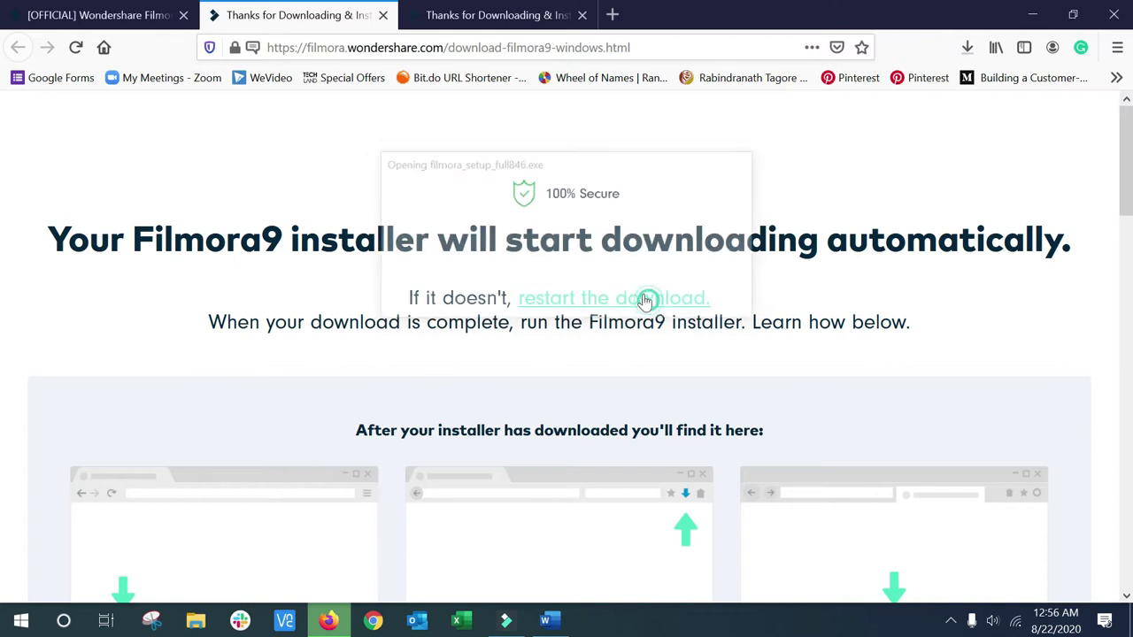
pyautogui.click(967, 47)
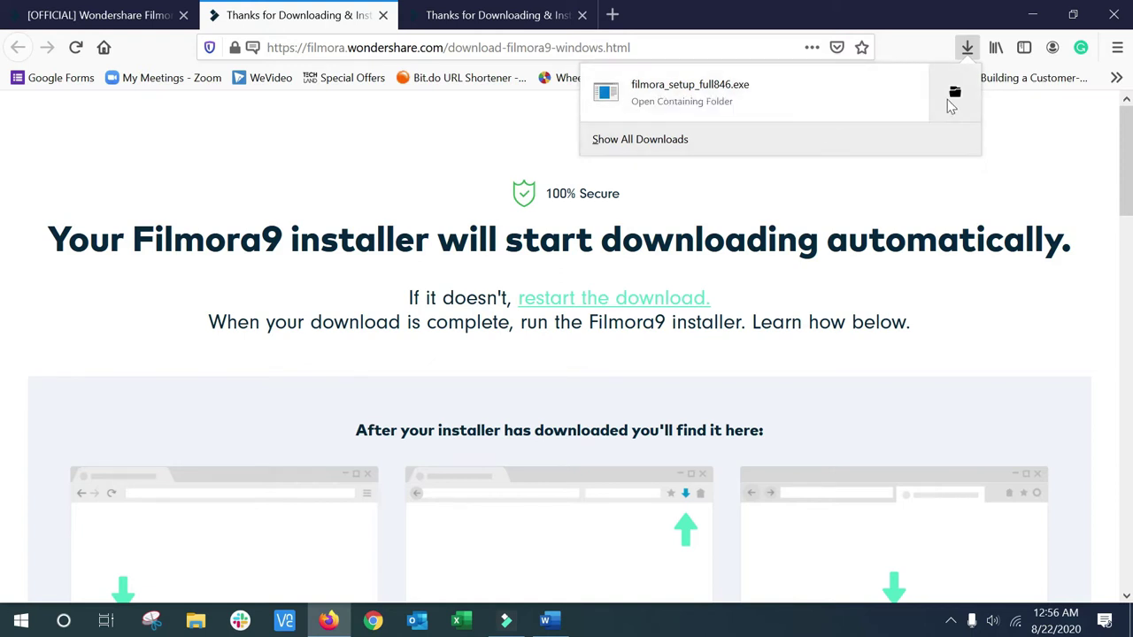
# Switch to Filmora, open the first video clip for editing, move its picture up, stretch its lower edge past the frame bottom, and preview it.
pyautogui.click(506, 621)
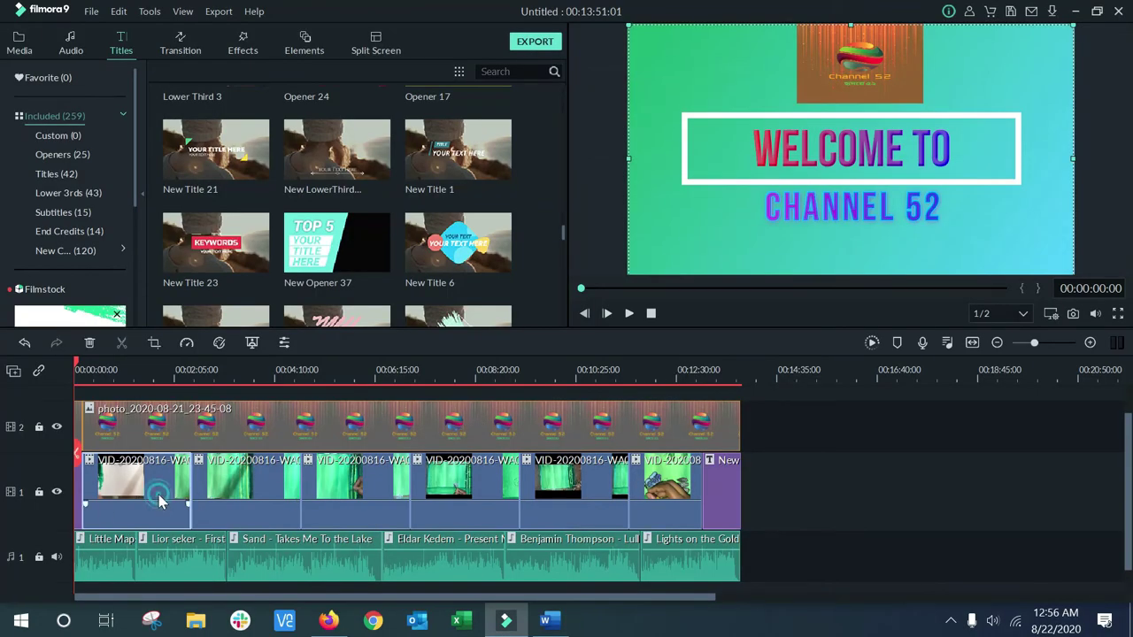
pyautogui.doubleClick(152, 495)
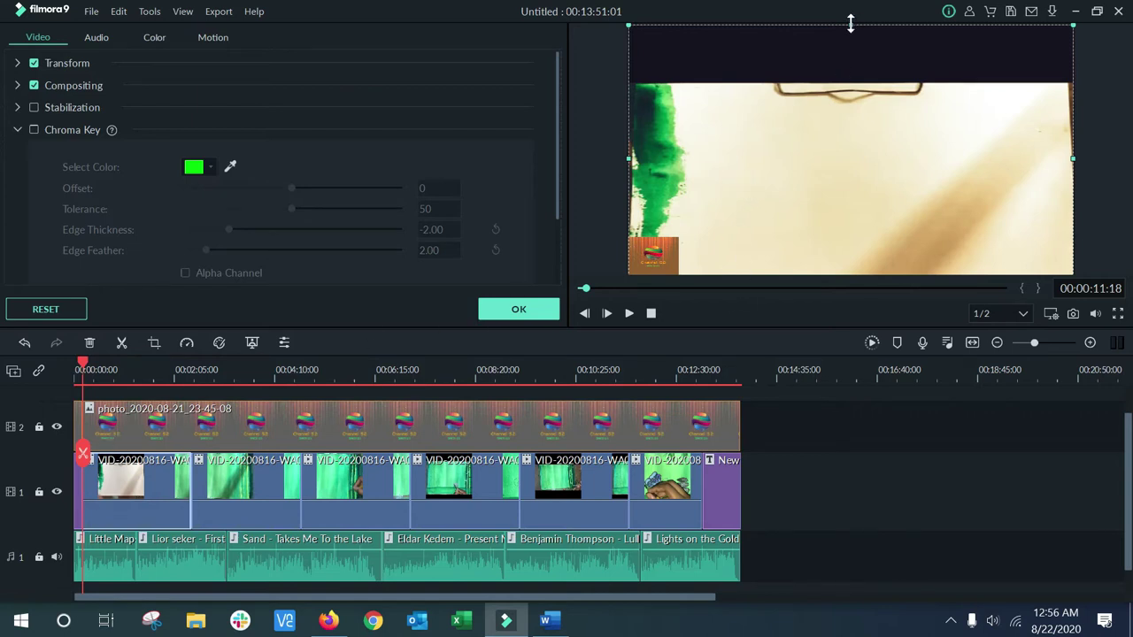
pyautogui.moveTo(832, 155); pyautogui.dragTo(831, 89)
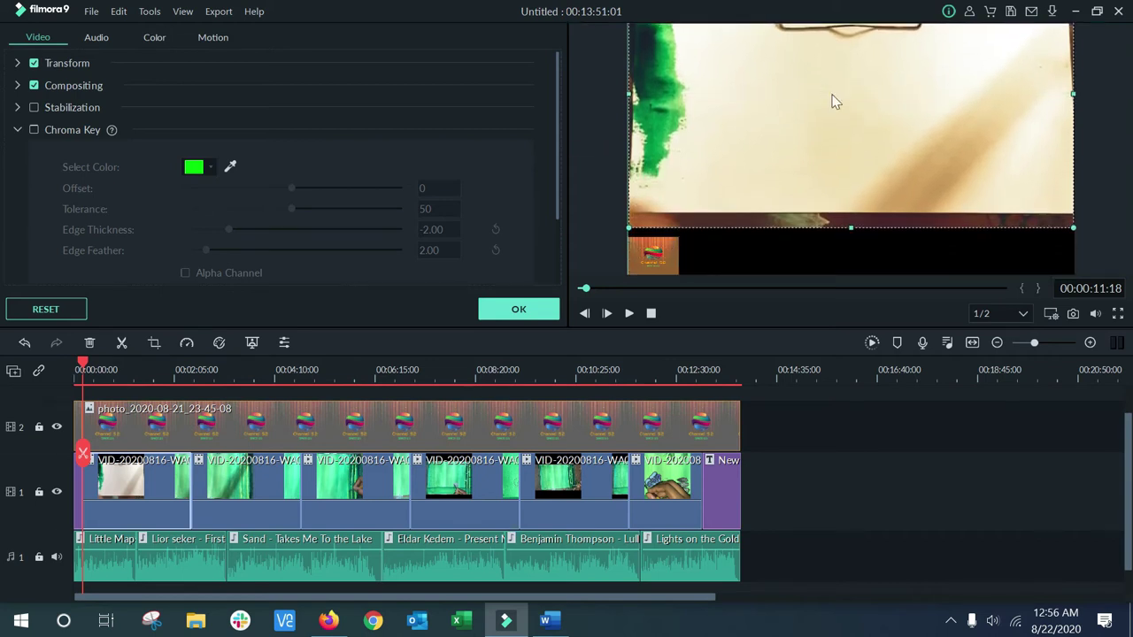
pyautogui.moveTo(852, 228); pyautogui.dragTo(850, 302)
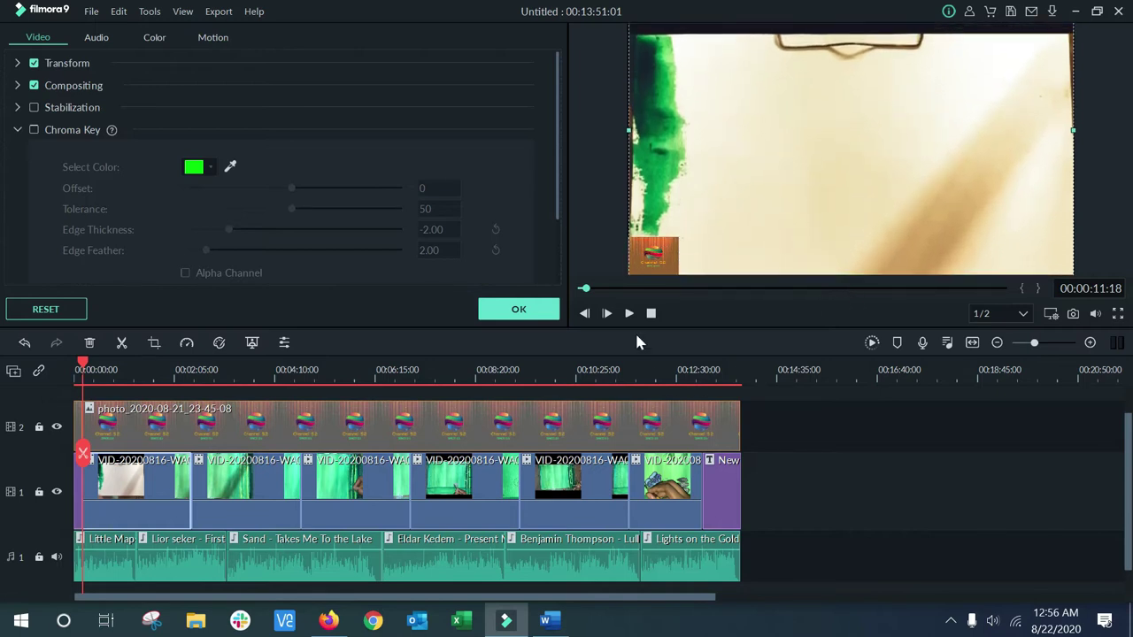
pyautogui.click(629, 314)
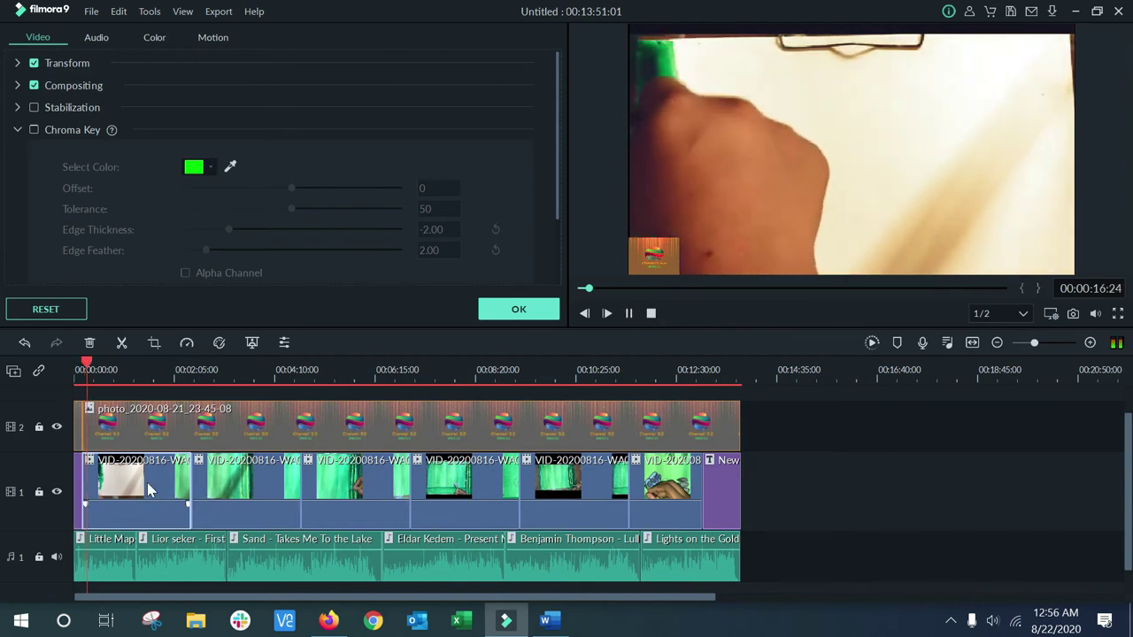
pyautogui.click(629, 313)
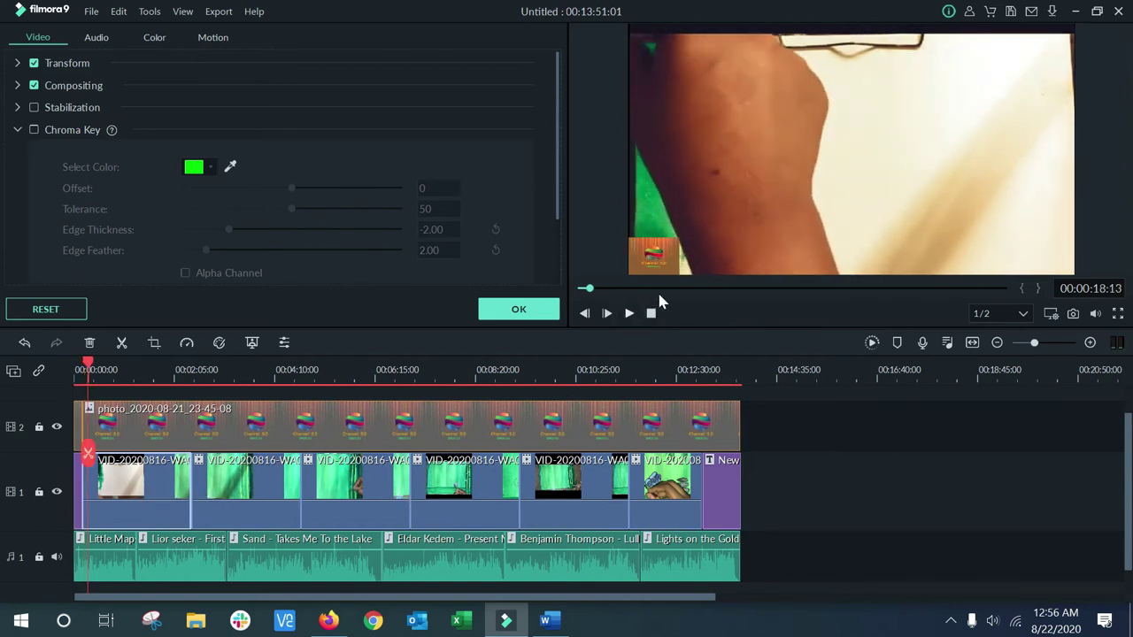
# Try moving the first clip's picture down and back up, and squeezing its left edge inward before widening it to the full frame.
pyautogui.click(796, 191)
pyautogui.moveTo(817, 154); pyautogui.dragTo(813, 223)
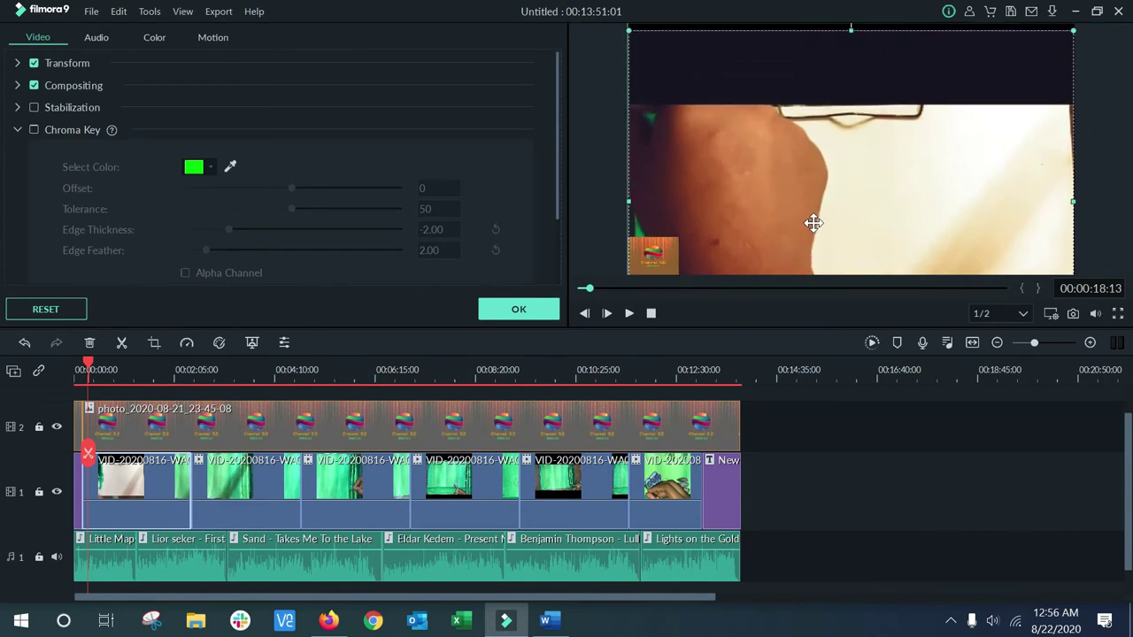
pyautogui.moveTo(815, 160)
pyautogui.mouseDown()
pyautogui.moveTo(817, 114)
pyautogui.moveTo(816, 151)
pyautogui.mouseUp()
pyautogui.moveTo(631, 115)
pyautogui.mouseDown()
pyautogui.moveTo(748, 115)
pyautogui.moveTo(630, 114)
pyautogui.mouseUp()
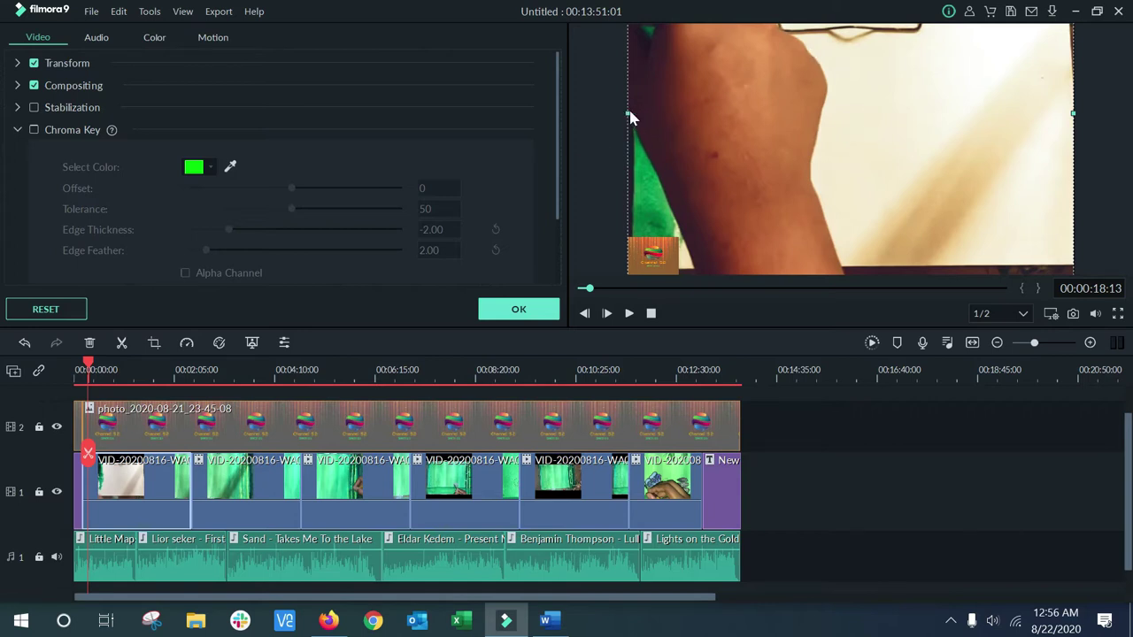
pyautogui.moveTo(626, 112); pyautogui.dragTo(876, 112)
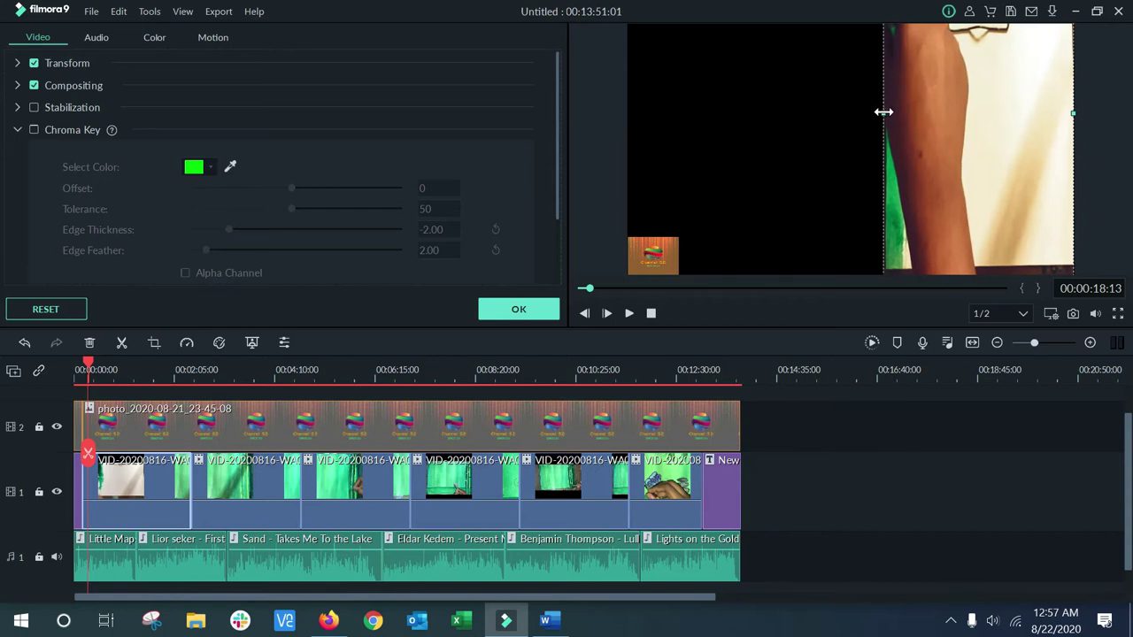
pyautogui.moveTo(883, 112); pyautogui.dragTo(624, 120)
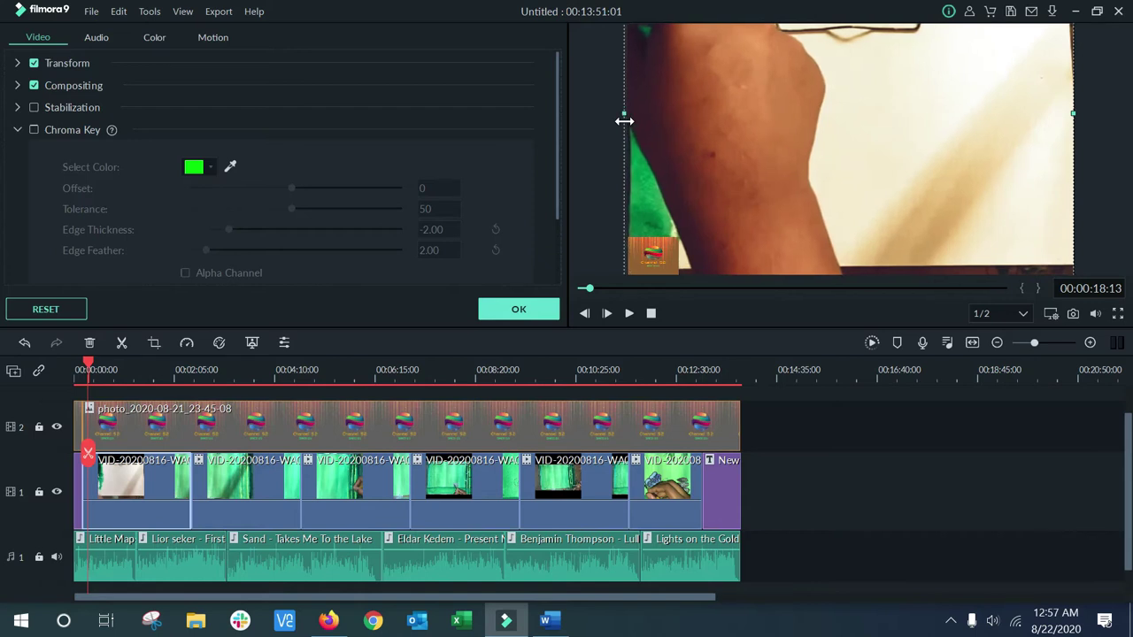
pyautogui.moveTo(917, 119)
pyautogui.mouseDown()
pyautogui.moveTo(915, 154)
pyautogui.moveTo(914, 112)
pyautogui.mouseUp()
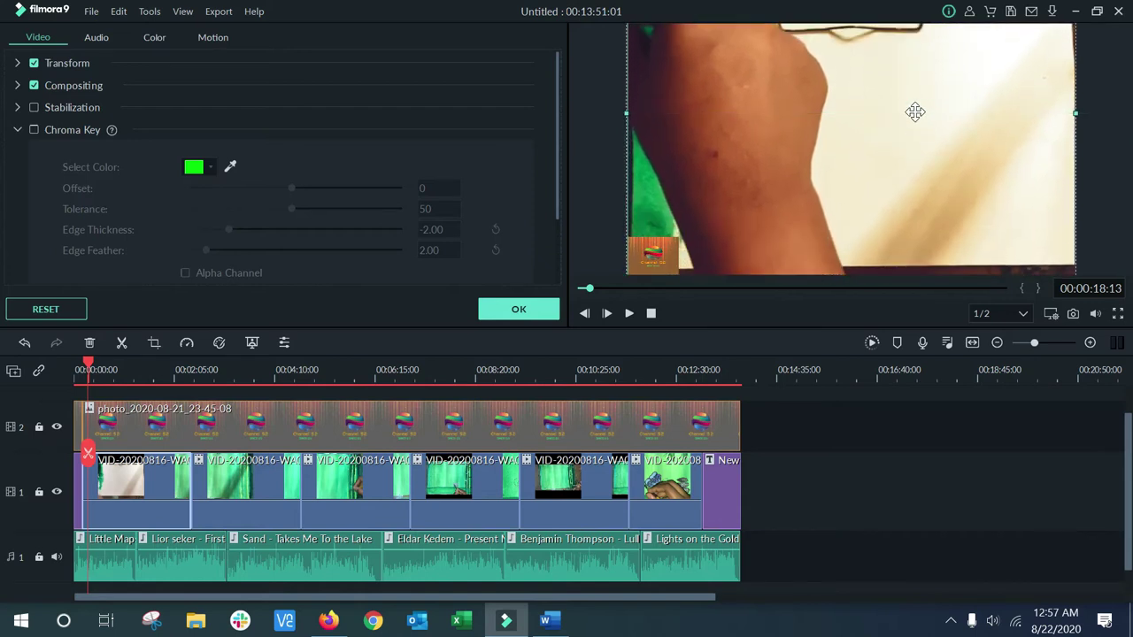
# Reposition the first clip's picture vertically, stretch its lower edge down to cover the bottom of the frame, and preview it.
pyautogui.moveTo(881, 215); pyautogui.dragTo(845, 92)
pyautogui.moveTo(850, 44); pyautogui.dragTo(849, 100)
pyautogui.moveTo(841, 198); pyautogui.dragTo(837, 62)
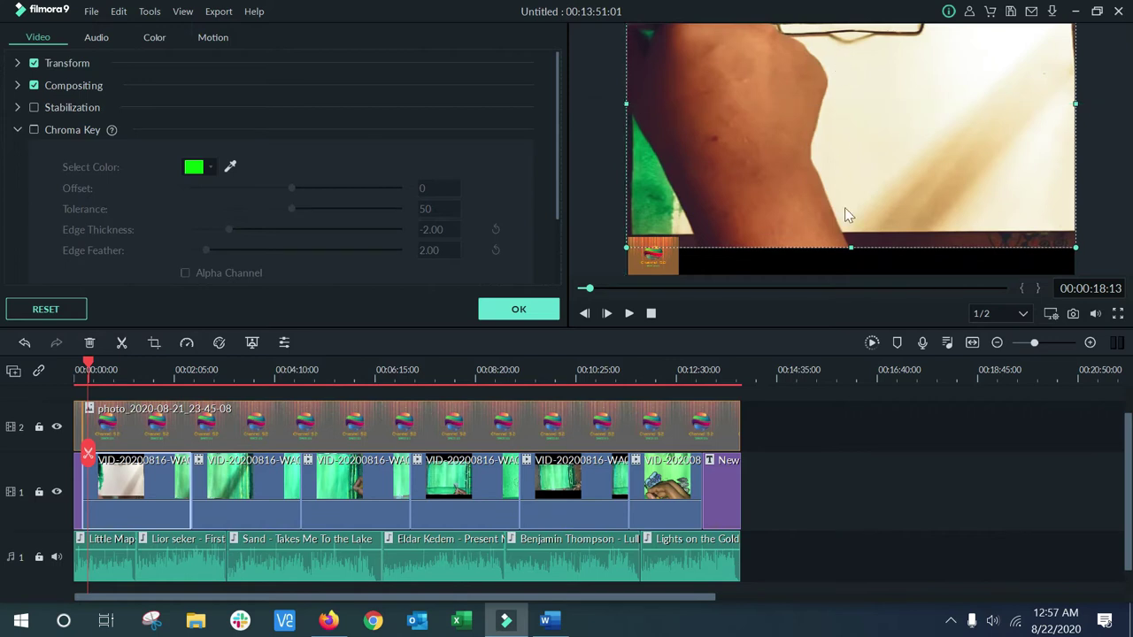
pyautogui.moveTo(851, 246); pyautogui.dragTo(849, 277)
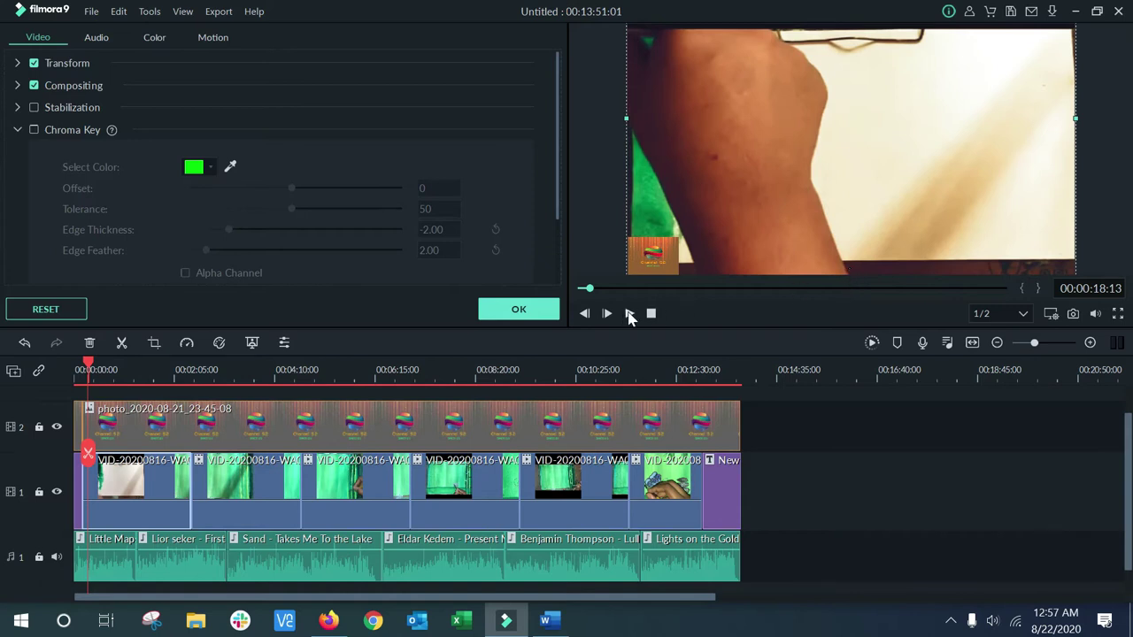
pyautogui.click(628, 312)
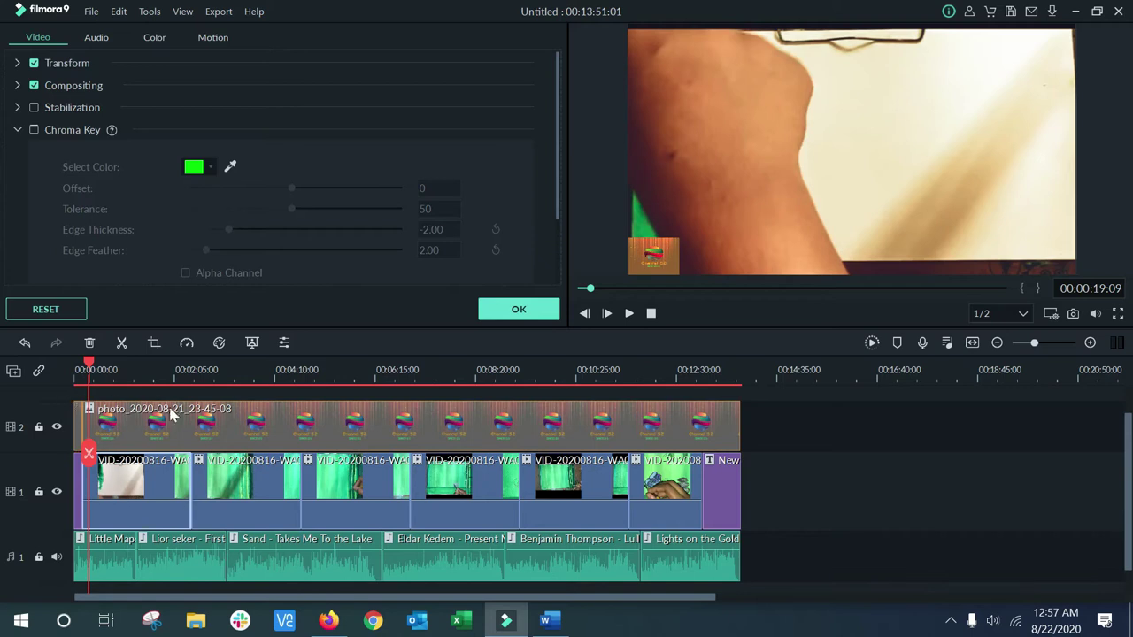
# Return the playhead to the start, open Advanced Color Correction for the first clip, and compare the Warm Max and Warm presets.
pyautogui.moveTo(93, 370); pyautogui.dragTo(67, 440)
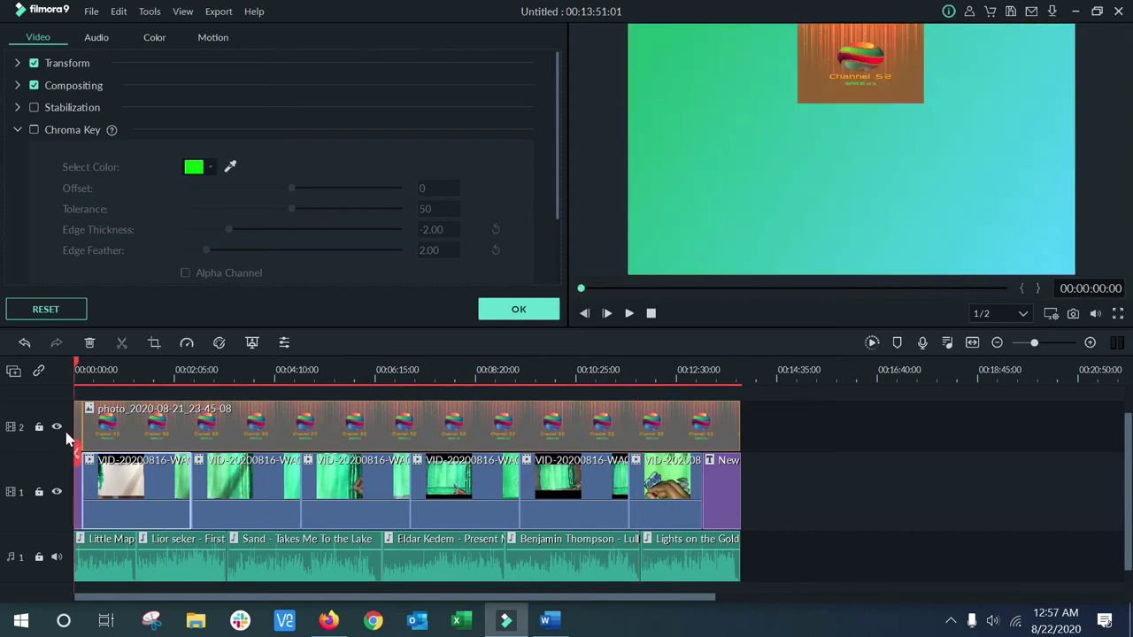
pyautogui.click(219, 343)
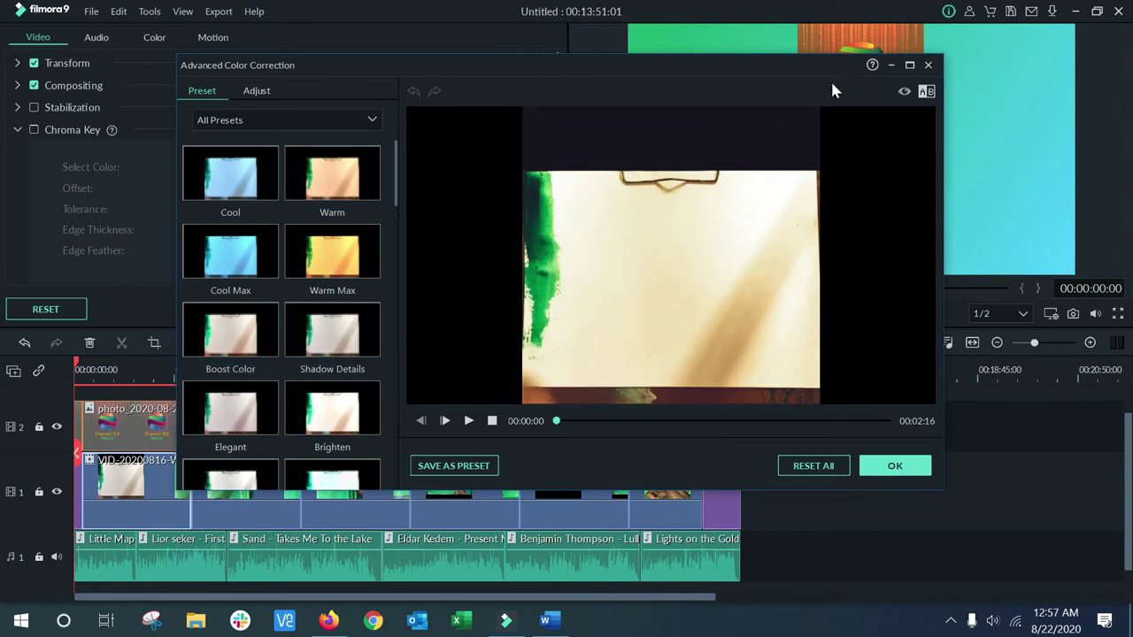
pyautogui.click(352, 276)
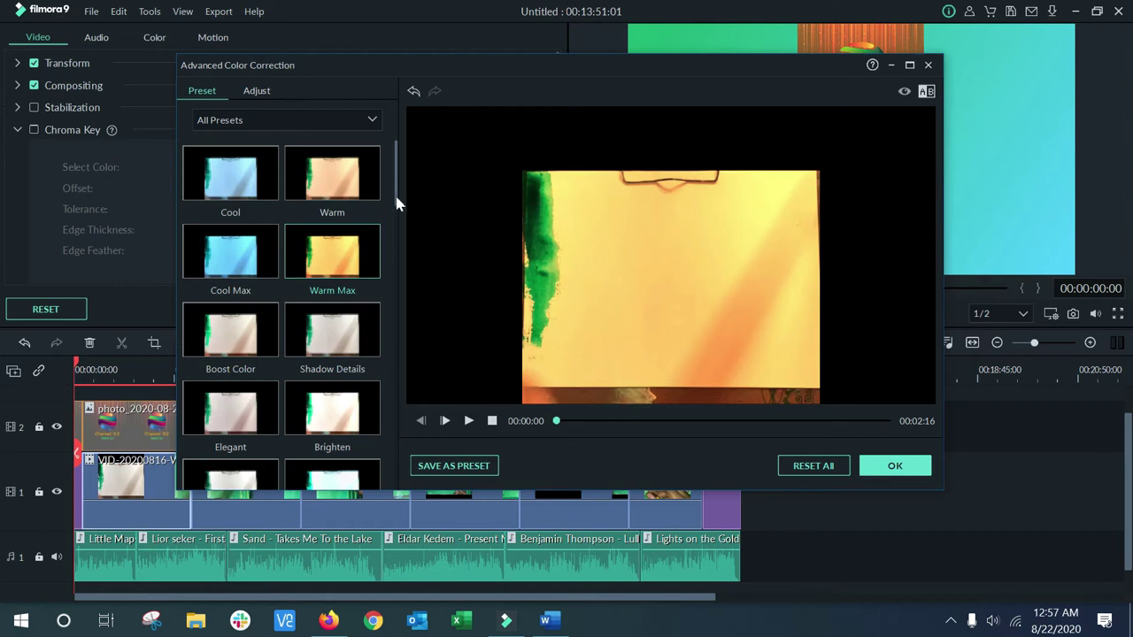
pyautogui.moveTo(397, 182)
pyautogui.mouseDown()
pyautogui.moveTo(398, 213)
pyautogui.moveTo(398, 183)
pyautogui.mouseUp()
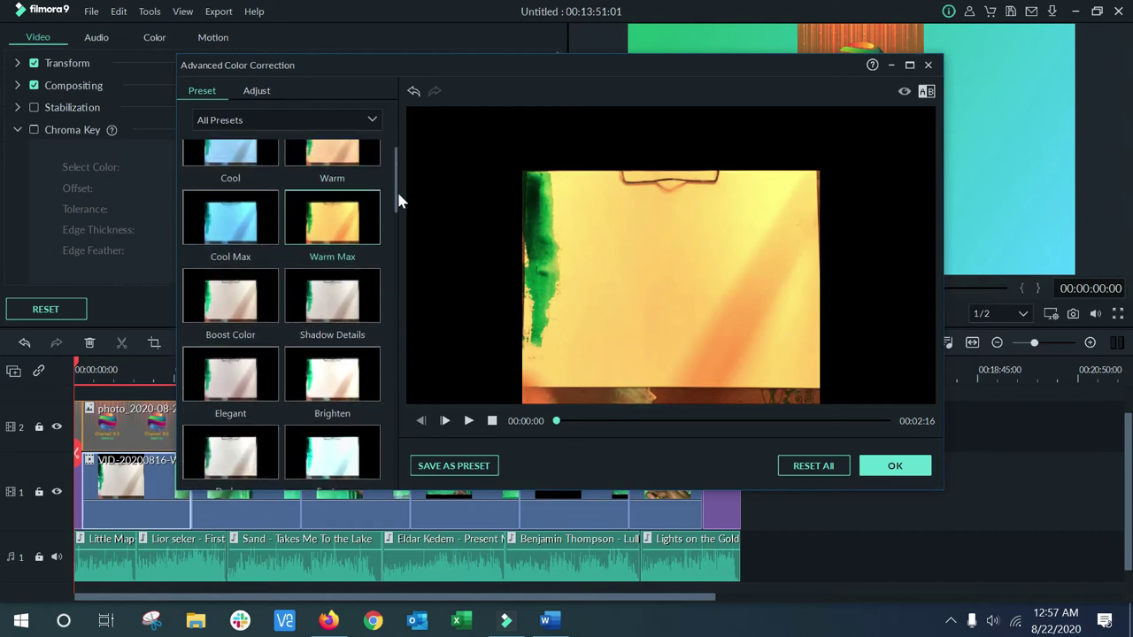
pyautogui.click(365, 177)
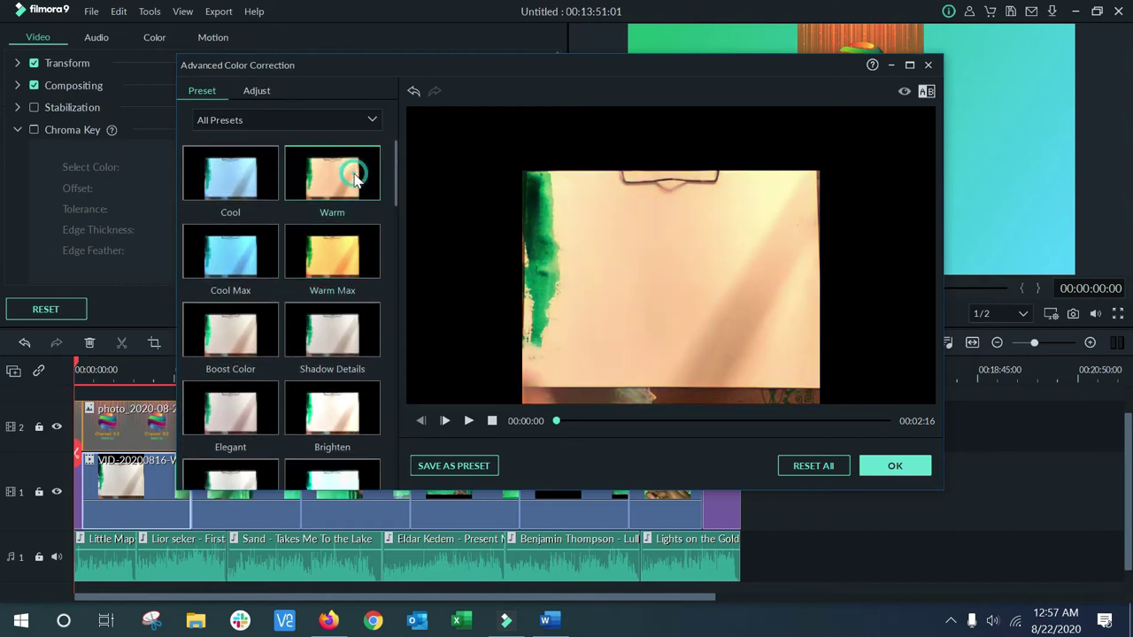
pyautogui.click(362, 251)
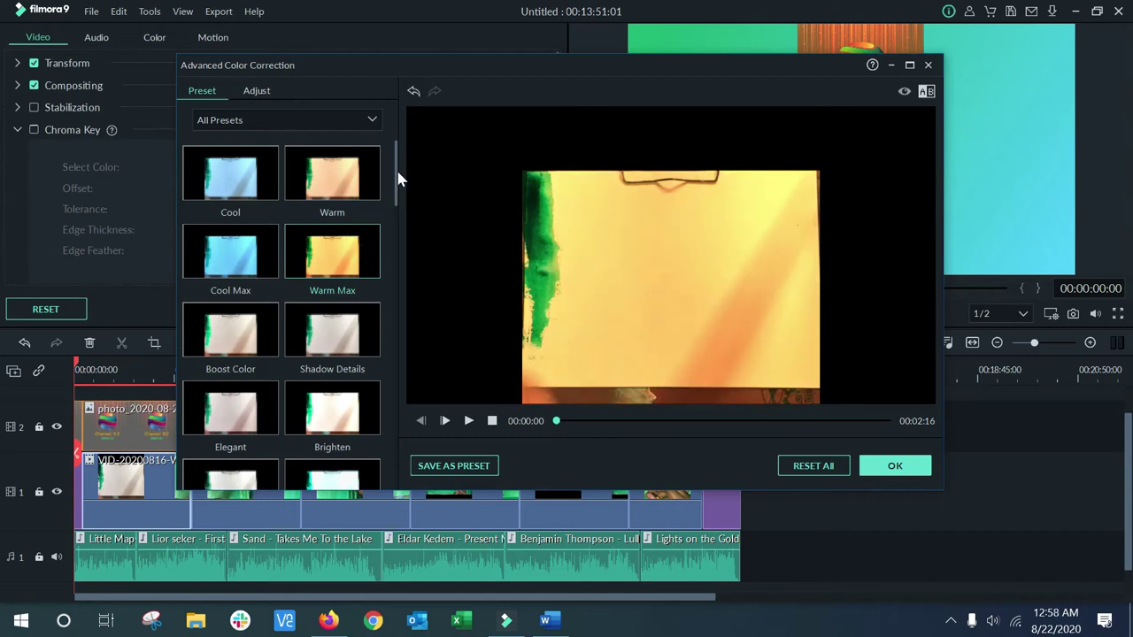
# Try the Epic and Warm Film color presets on the first clip.
pyautogui.moveTo(398, 180); pyautogui.dragTo(395, 227)
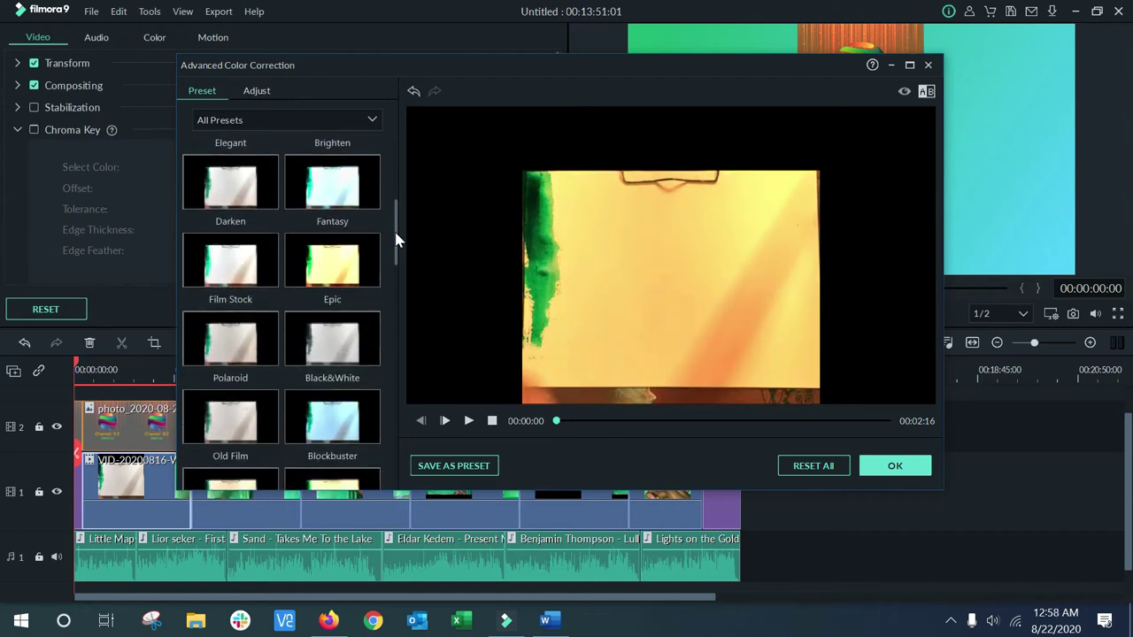
pyautogui.click(355, 246)
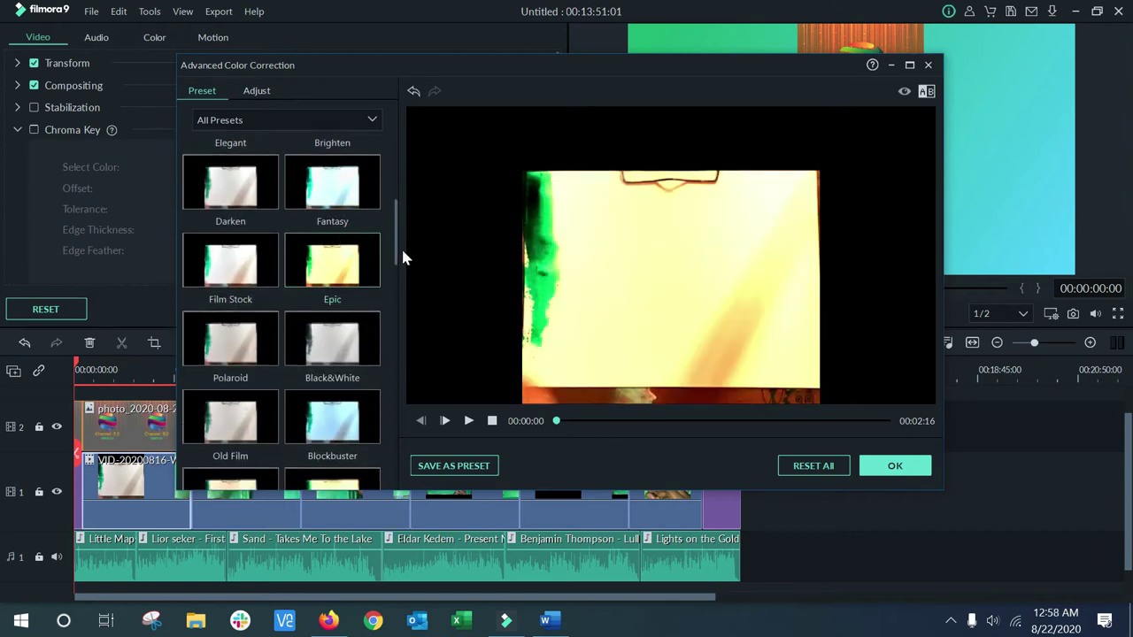
pyautogui.scroll(-10, 374, 451)
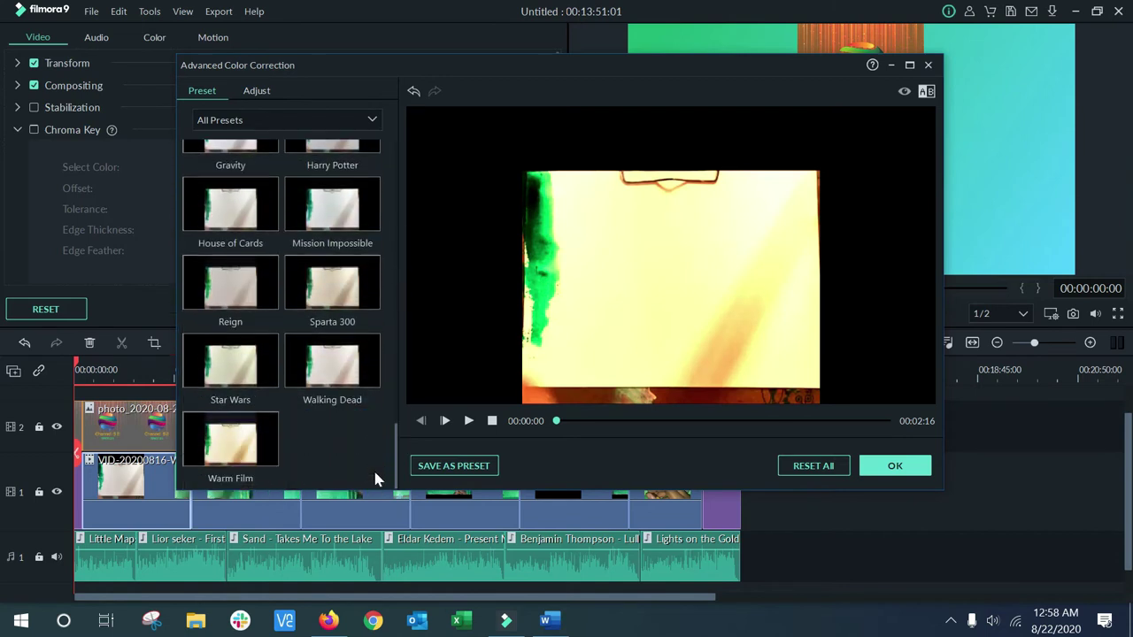
pyautogui.click(243, 458)
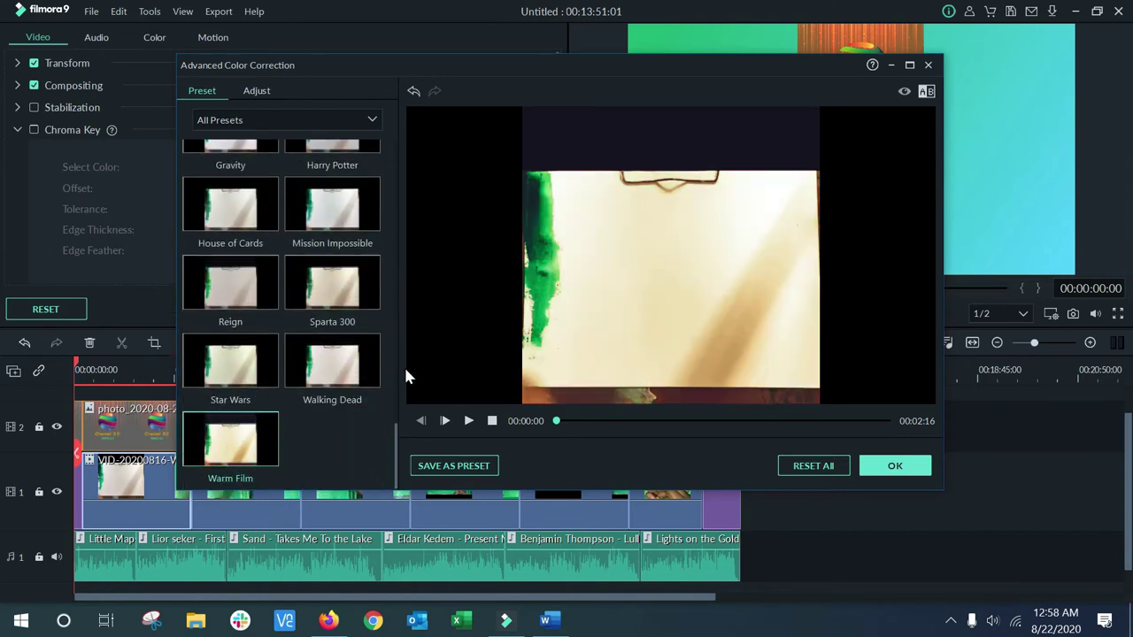
pyautogui.moveTo(394, 427); pyautogui.dragTo(397, 150)
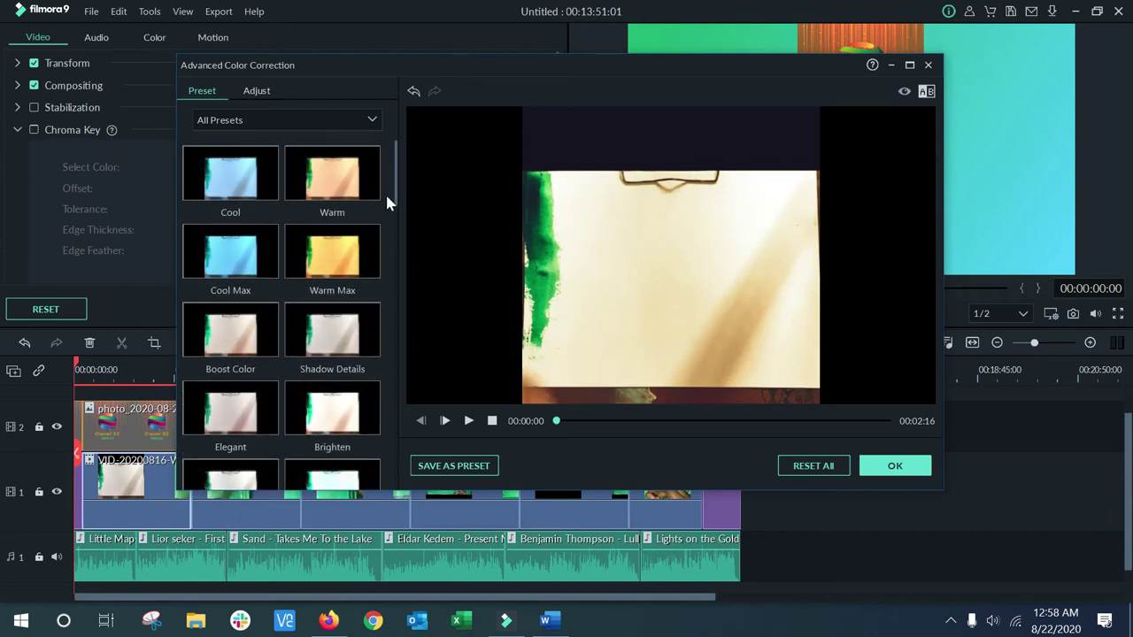
# Apply the Warm Max preset to the first clip, accept the color correction, and play the clip from its beginning.
pyautogui.click(354, 259)
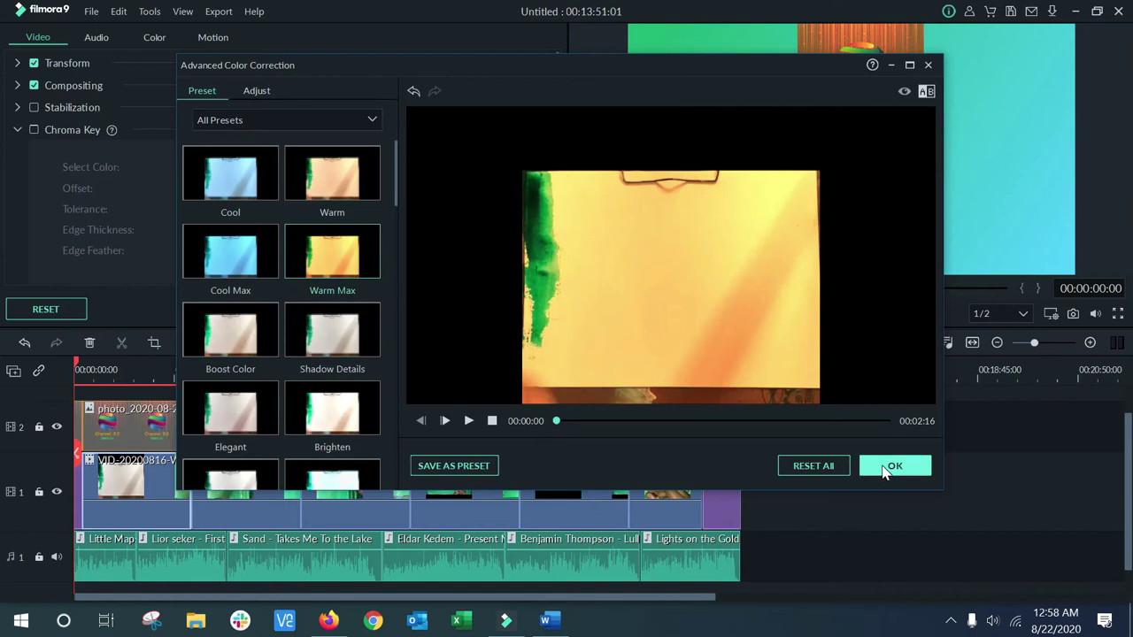
pyautogui.click(886, 468)
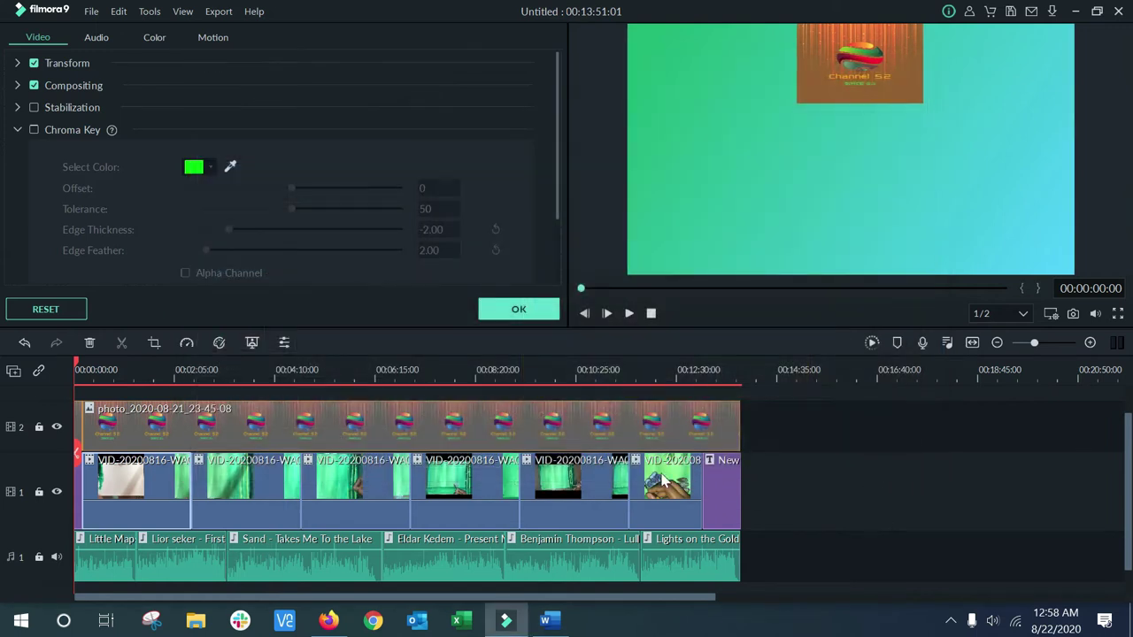
pyautogui.press('space')
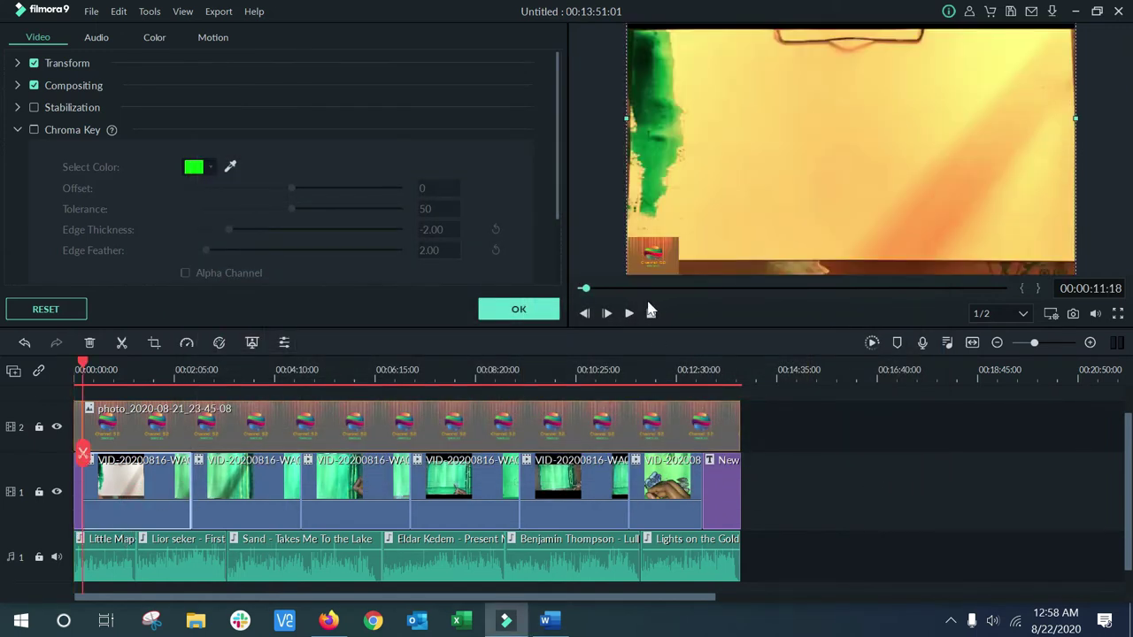
pyautogui.click(630, 315)
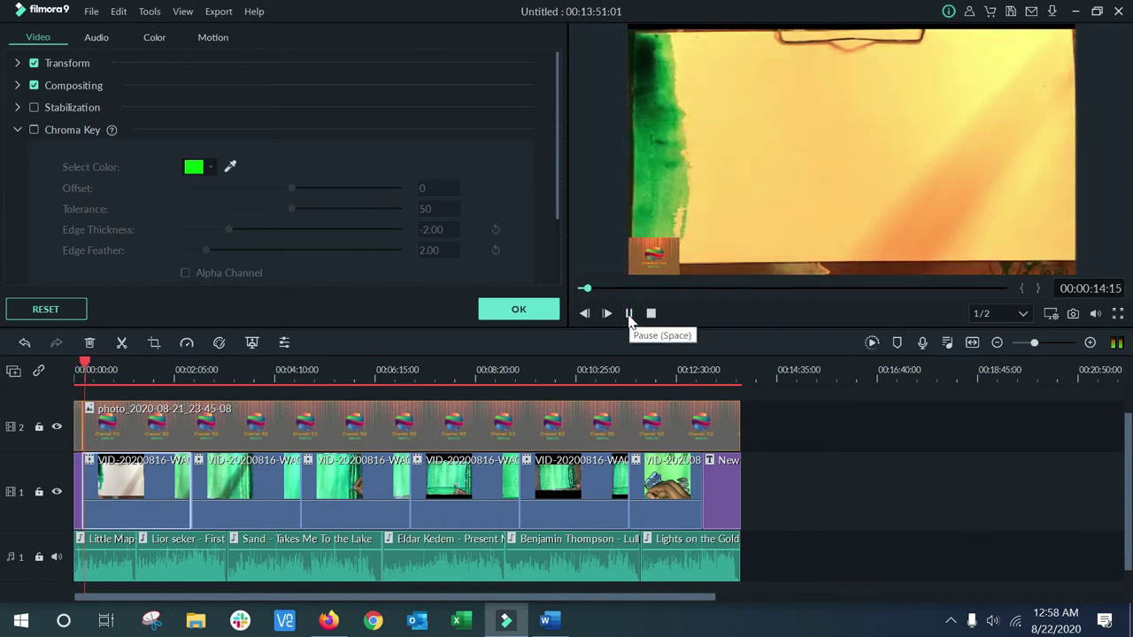
# Pause playback, apply the Warm Film preset to the first clip with Advanced Color Correction, and play the result.
pyautogui.click(630, 314)
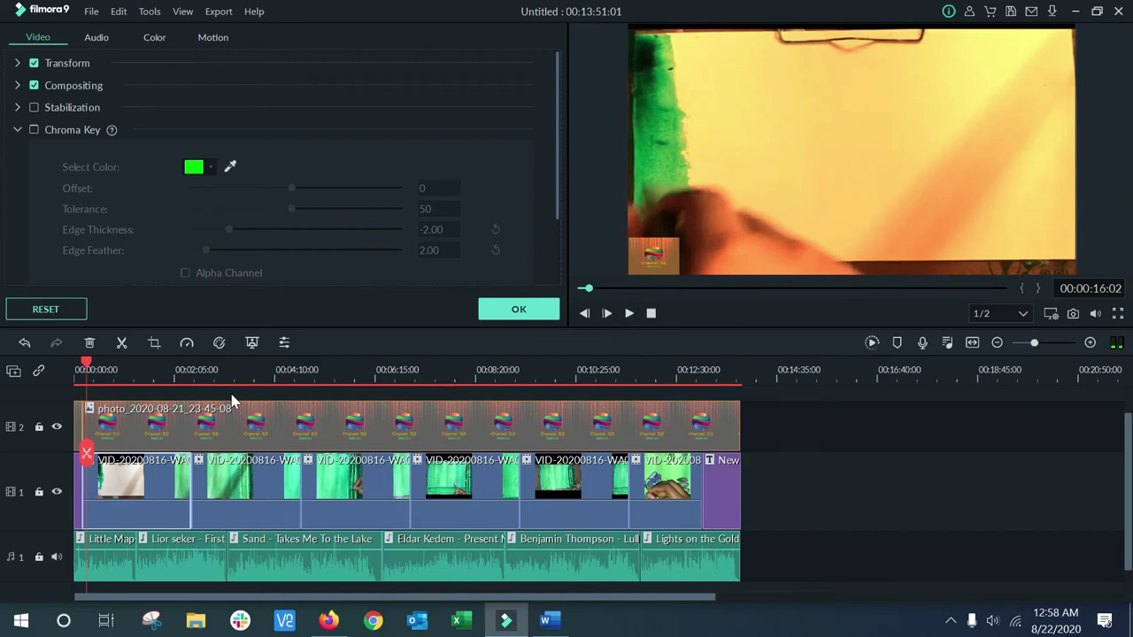
pyautogui.hotkey('ctrl', 'e')
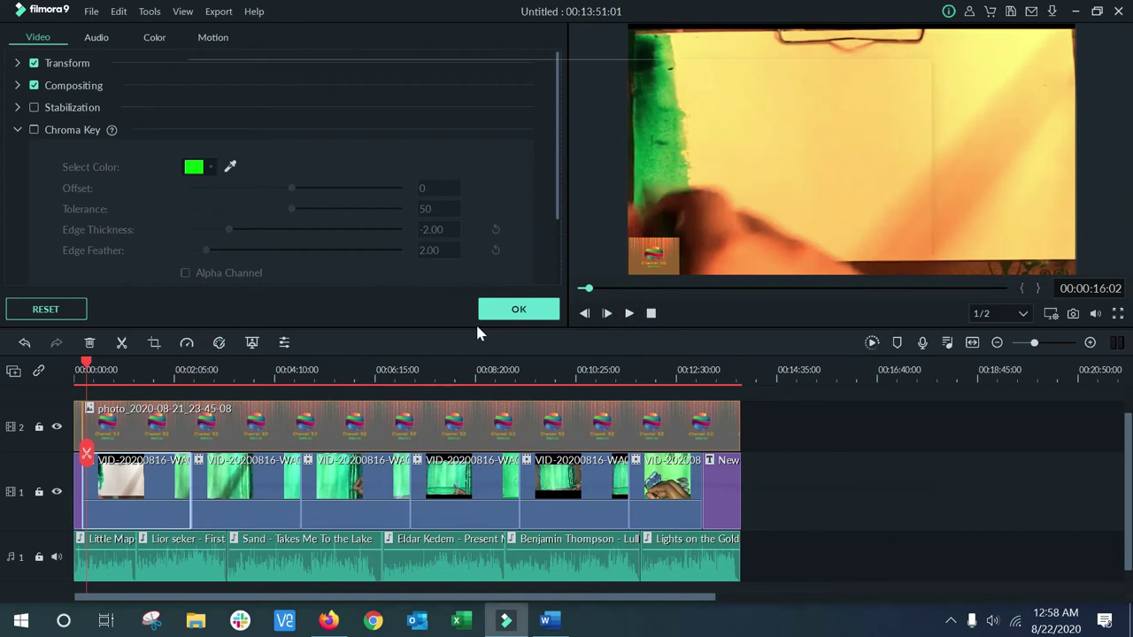
pyautogui.moveTo(396, 184); pyautogui.dragTo(369, 453)
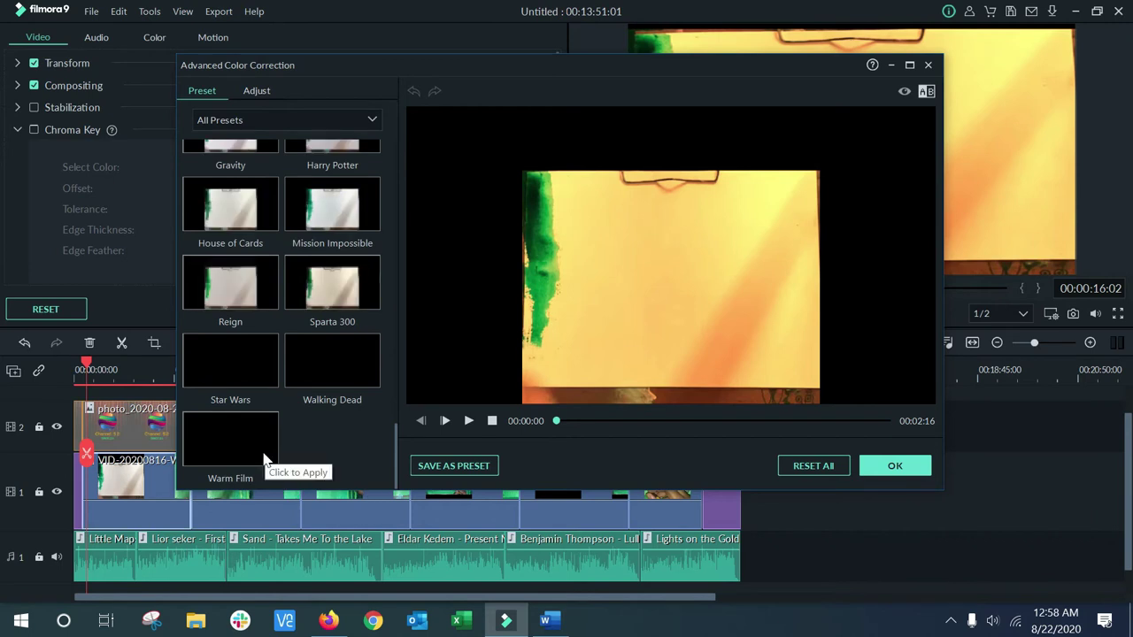
pyautogui.click(262, 451)
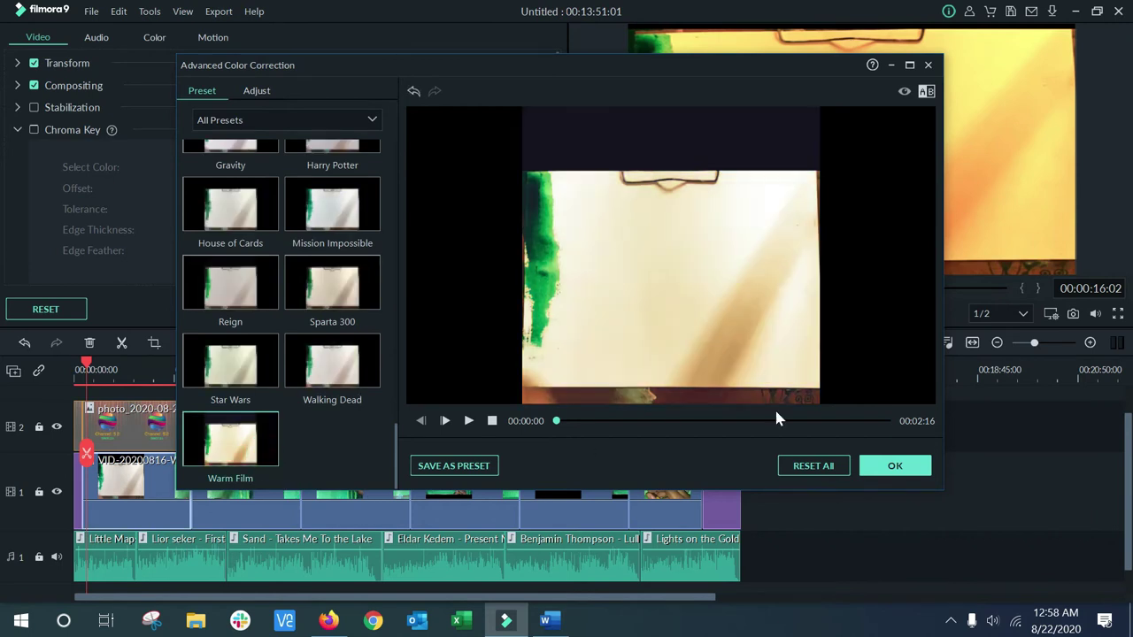
pyautogui.click(893, 469)
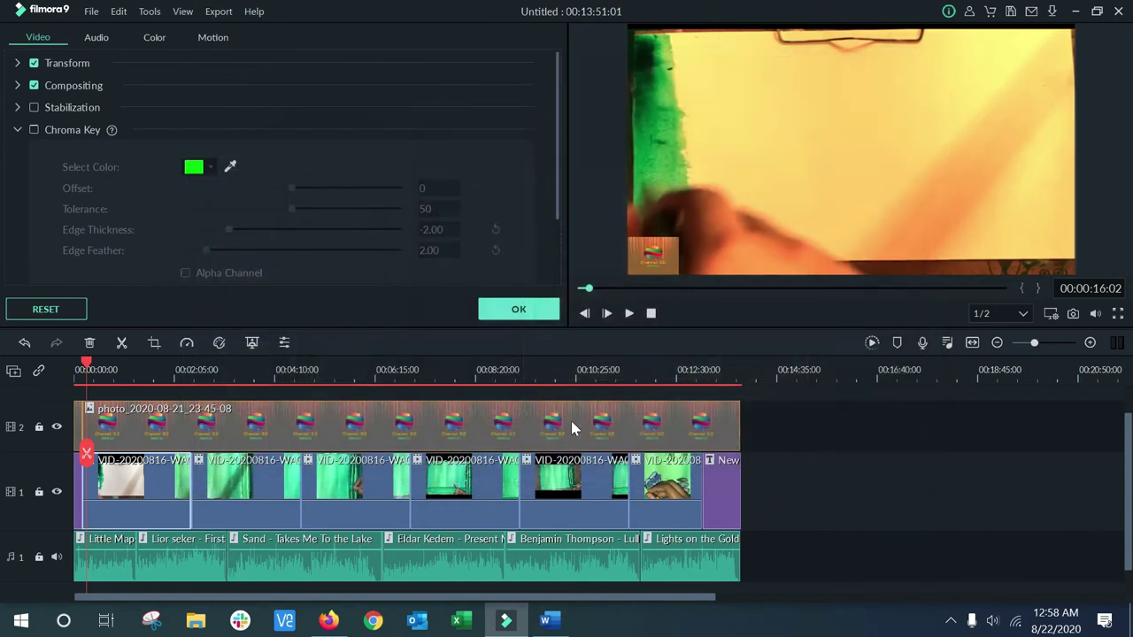
pyautogui.click(627, 313)
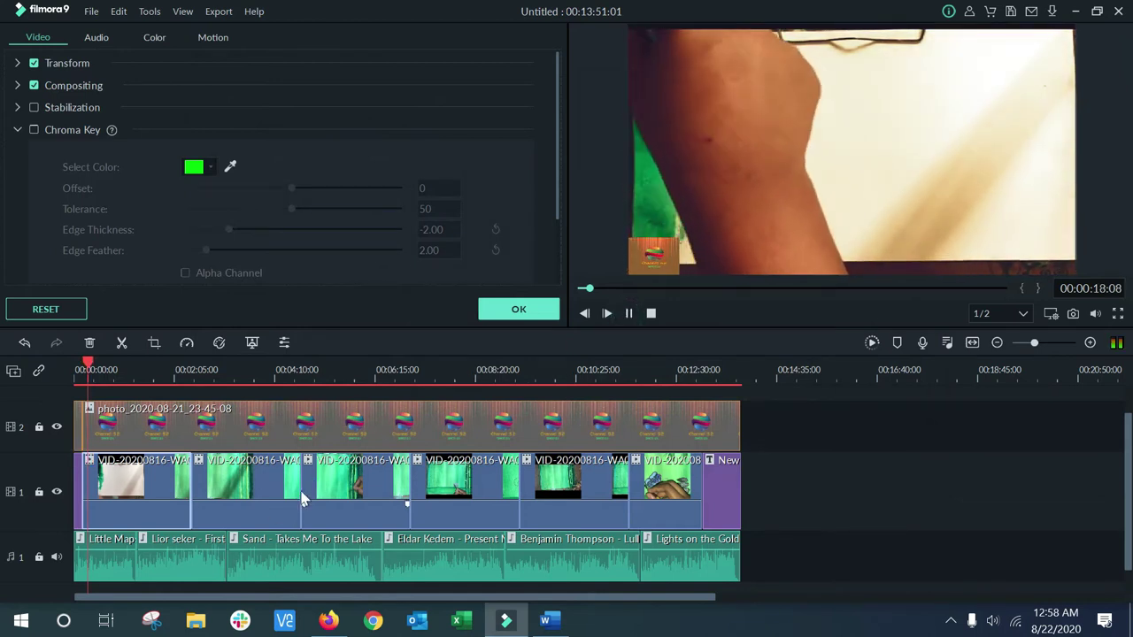
# Move the playhead to the start of the second video clip and apply the Warm Film color preset to that clip.
pyautogui.click(266, 500)
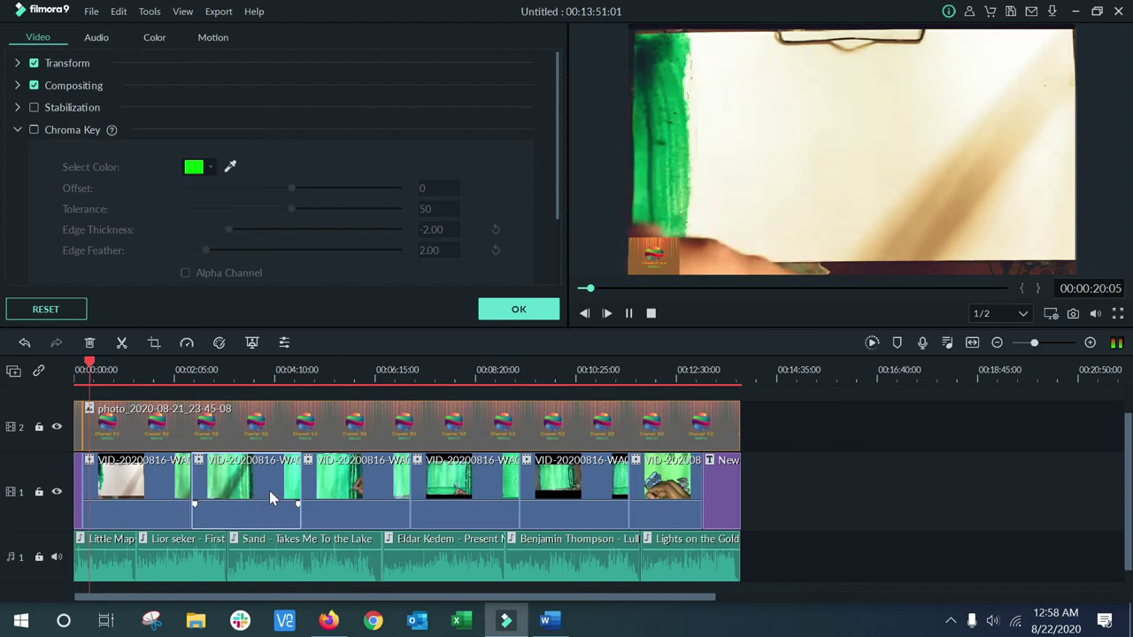
pyautogui.click(192, 370)
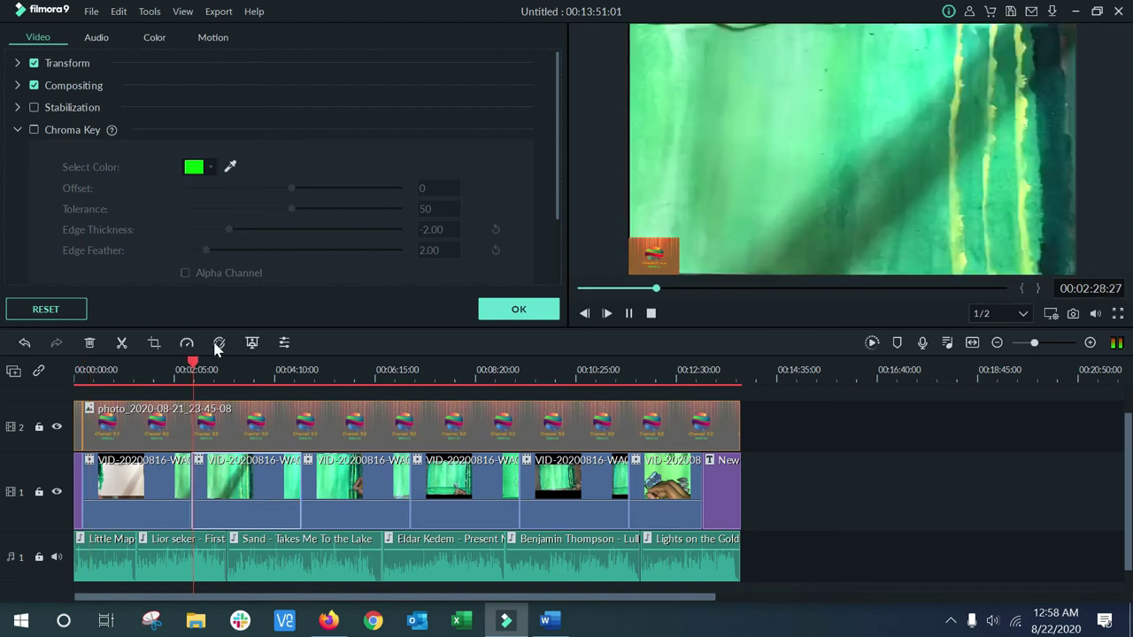
pyautogui.click(449, 292)
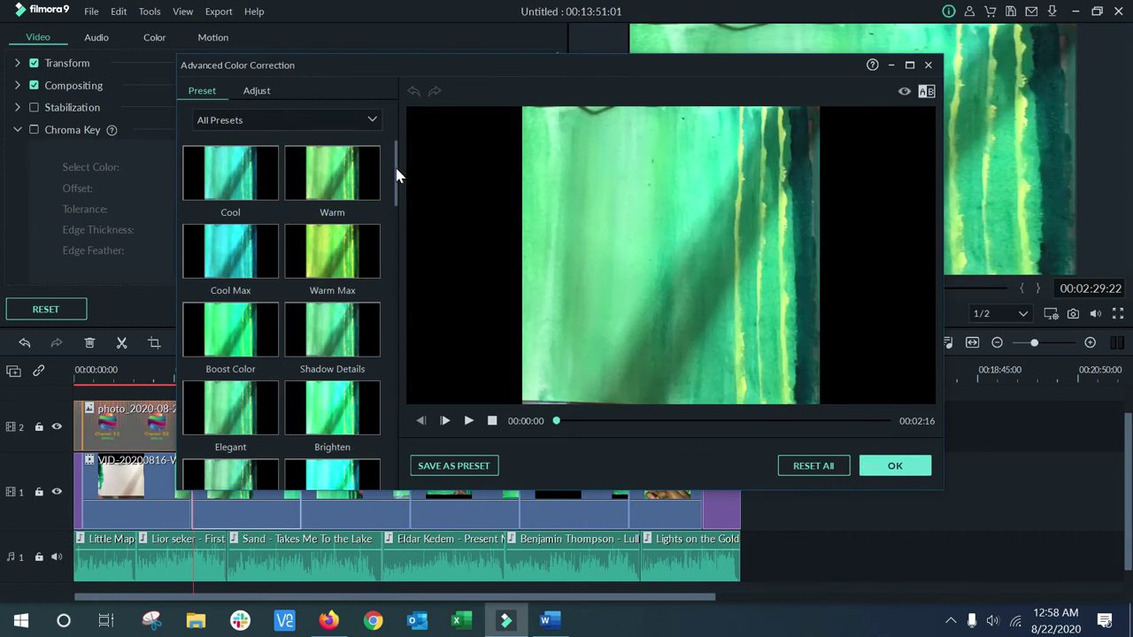
pyautogui.moveTo(397, 176); pyautogui.dragTo(395, 470)
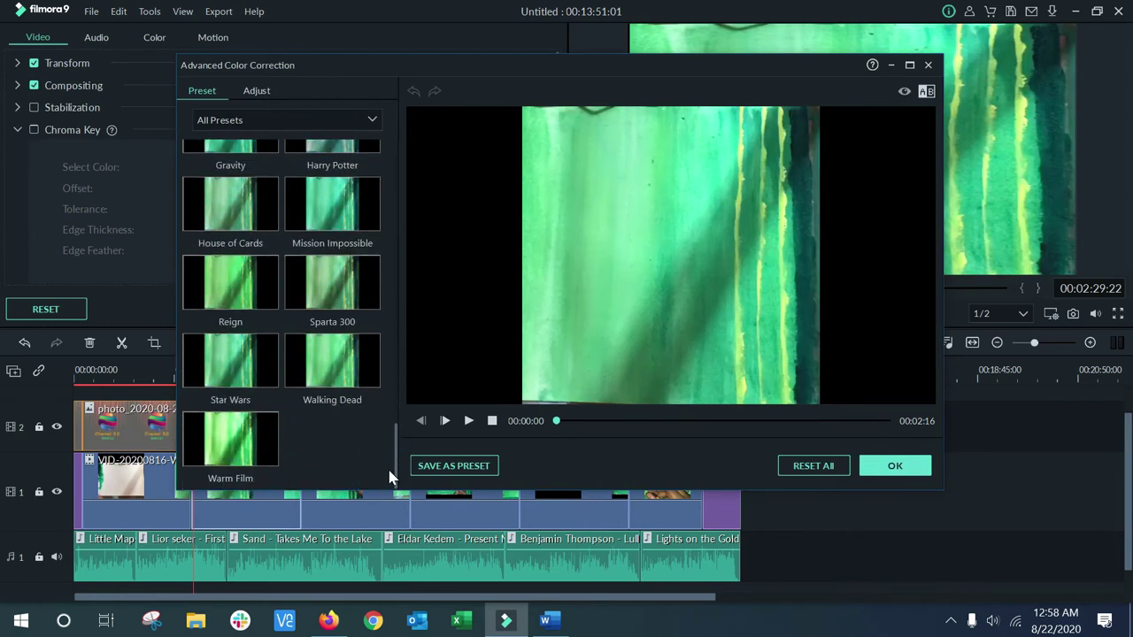
pyautogui.click(267, 435)
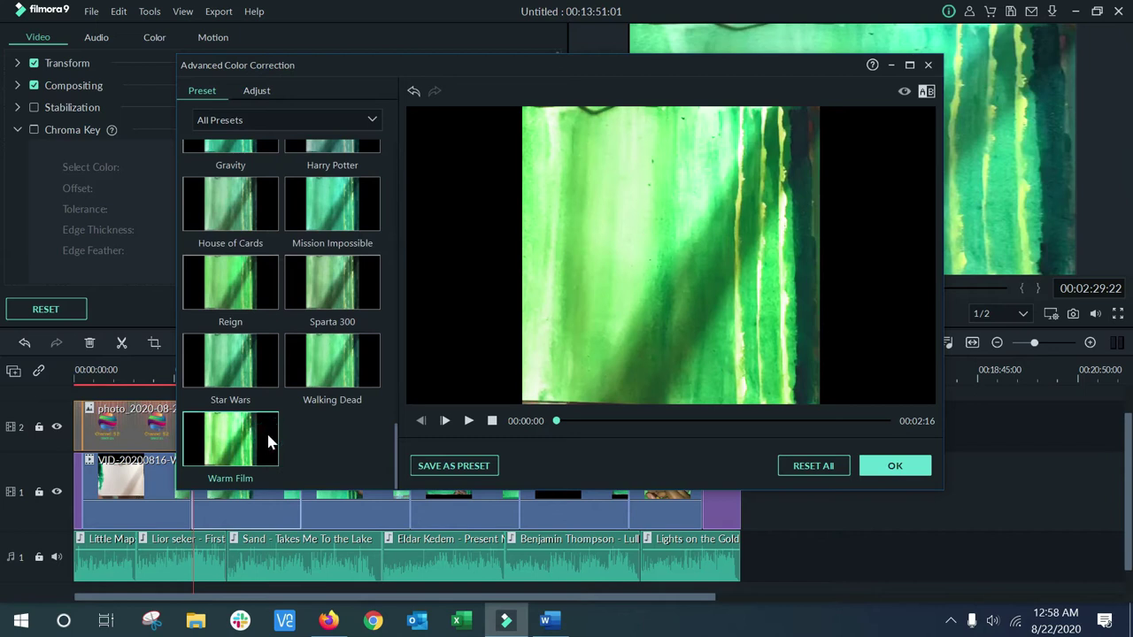
pyautogui.click(889, 466)
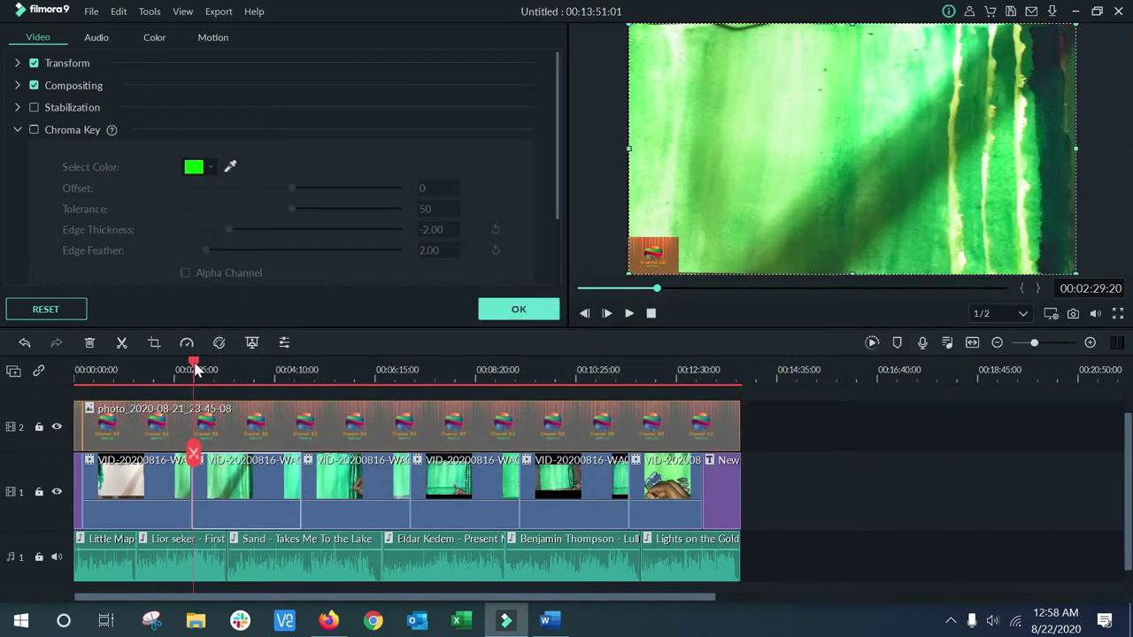
# With the playhead at 00:00:39:15, lower the first clip's picture and stretch its upper edge upward to cover the frame.
pyautogui.moveTo(197, 368); pyautogui.dragTo(107, 381)
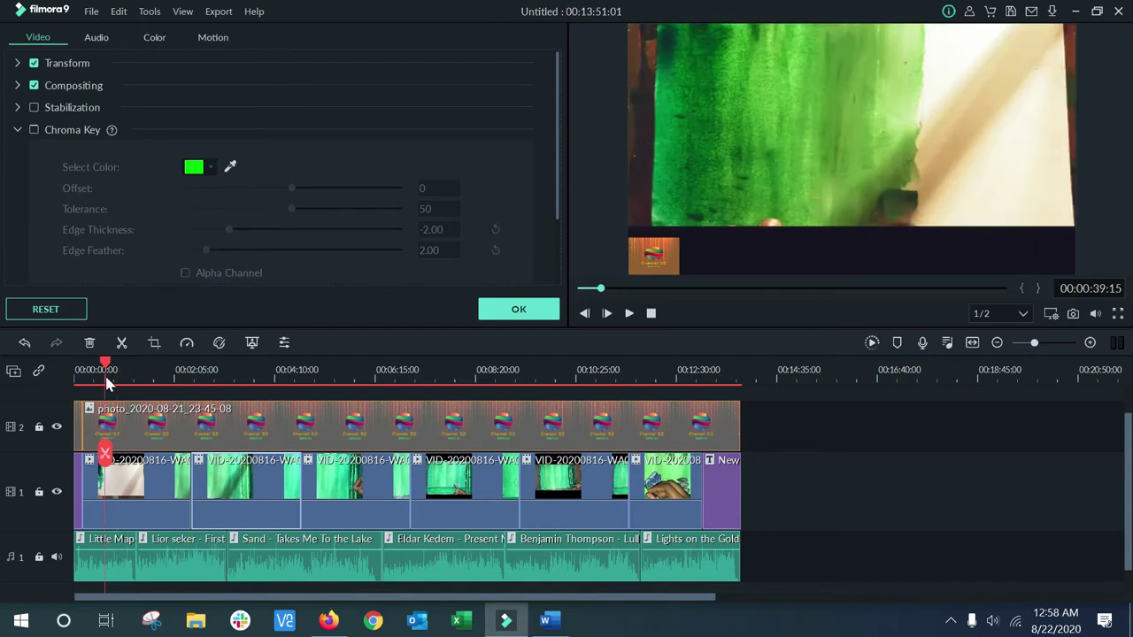
pyautogui.click(159, 508)
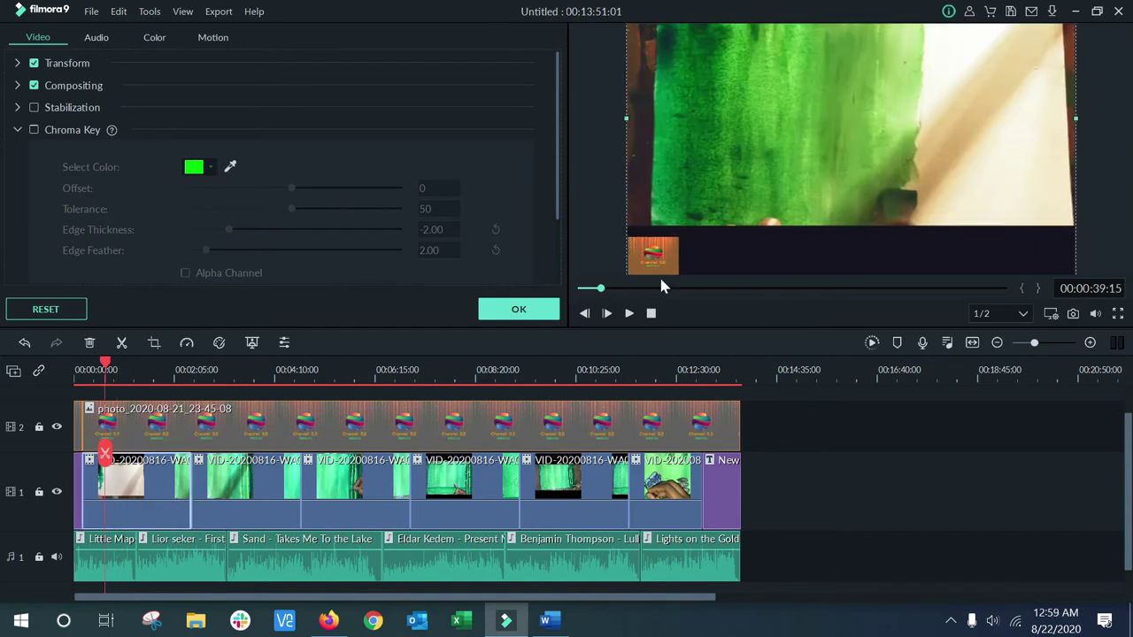
pyautogui.moveTo(878, 141); pyautogui.dragTo(880, 192)
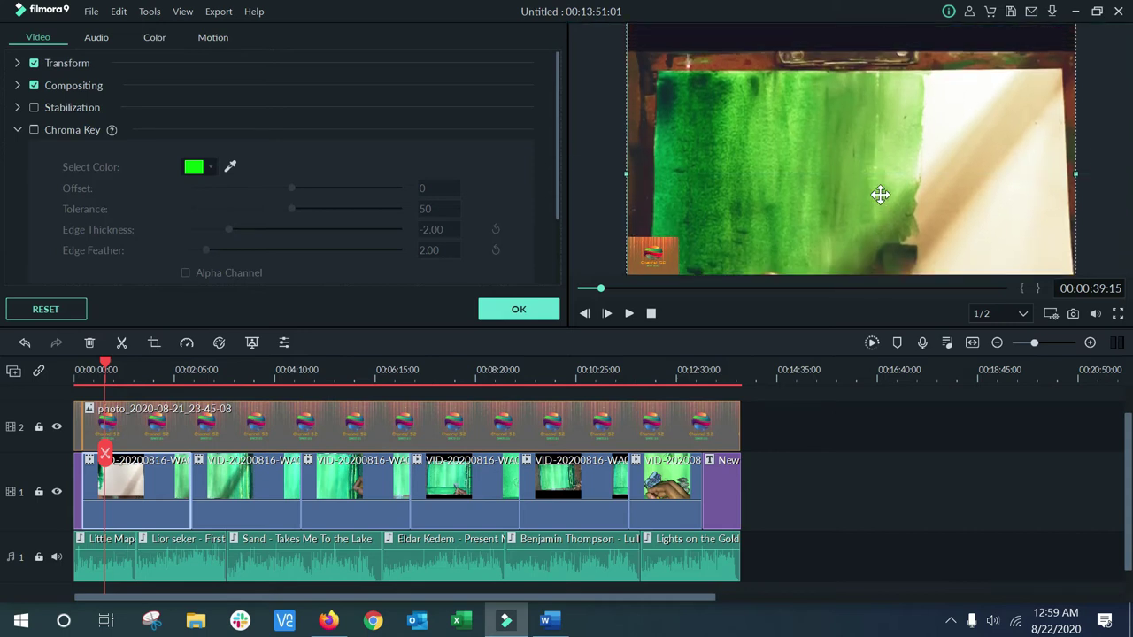
pyautogui.moveTo(807, 78); pyautogui.dragTo(806, 114)
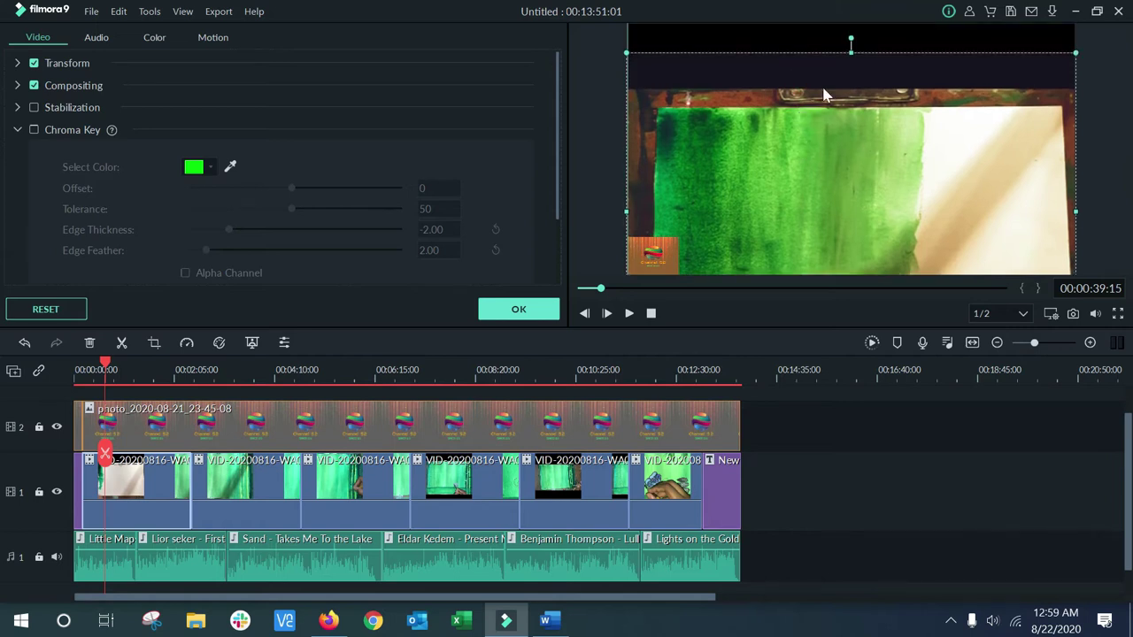
pyautogui.moveTo(849, 55); pyautogui.dragTo(849, 11)
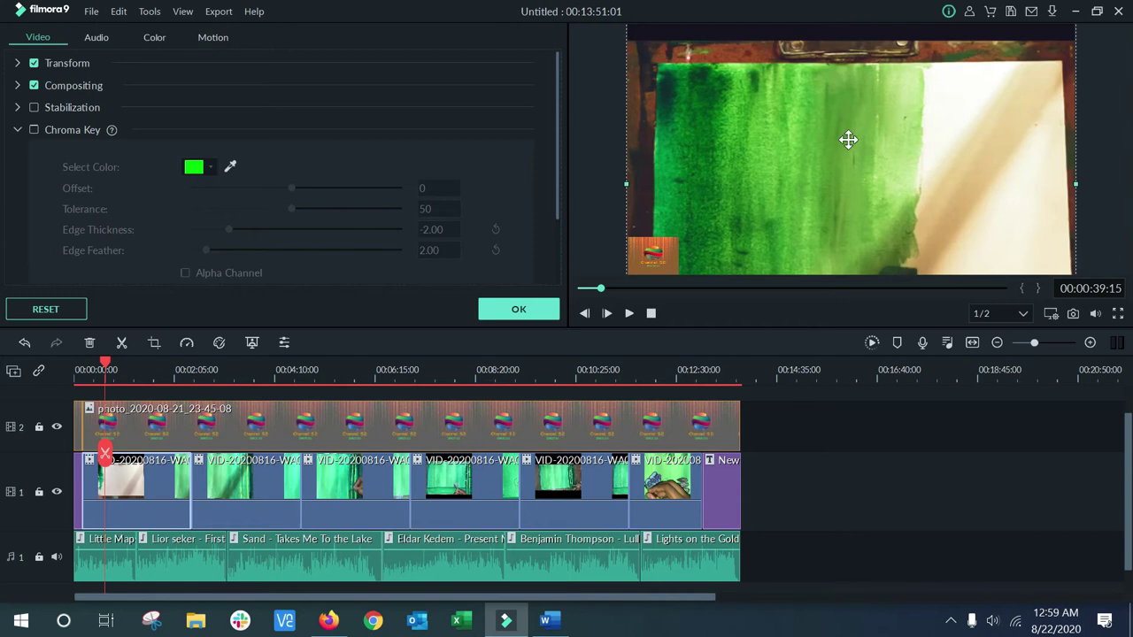
pyautogui.moveTo(848, 139)
pyautogui.mouseDown()
pyautogui.moveTo(847, 116)
pyautogui.moveTo(846, 136)
pyautogui.mouseUp()
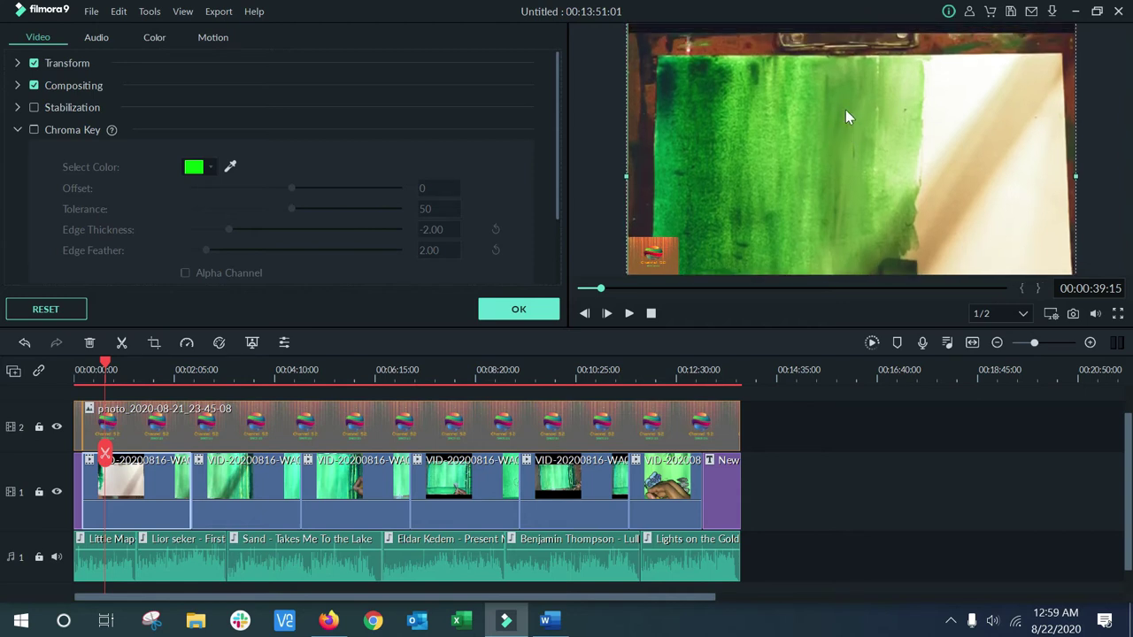
# Refit the first clip's picture vertically by pulling its upper edge down, stretching its lower edge downward, and repositioning it in the frame.
pyautogui.moveTo(839, 50); pyautogui.dragTo(839, 109)
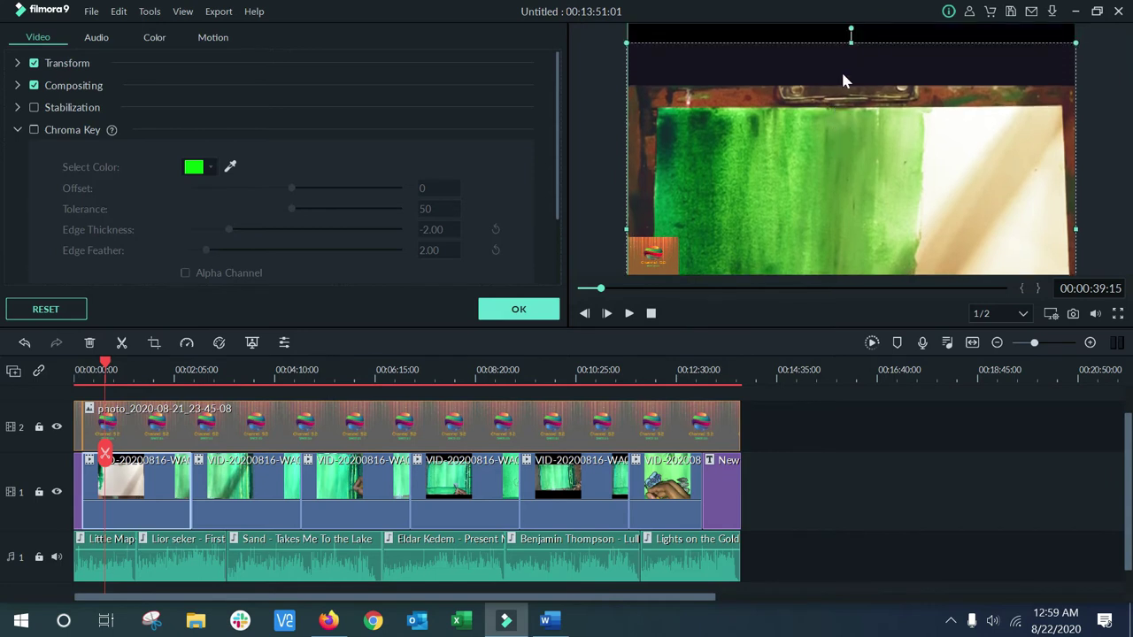
pyautogui.moveTo(849, 68); pyautogui.dragTo(854, 119)
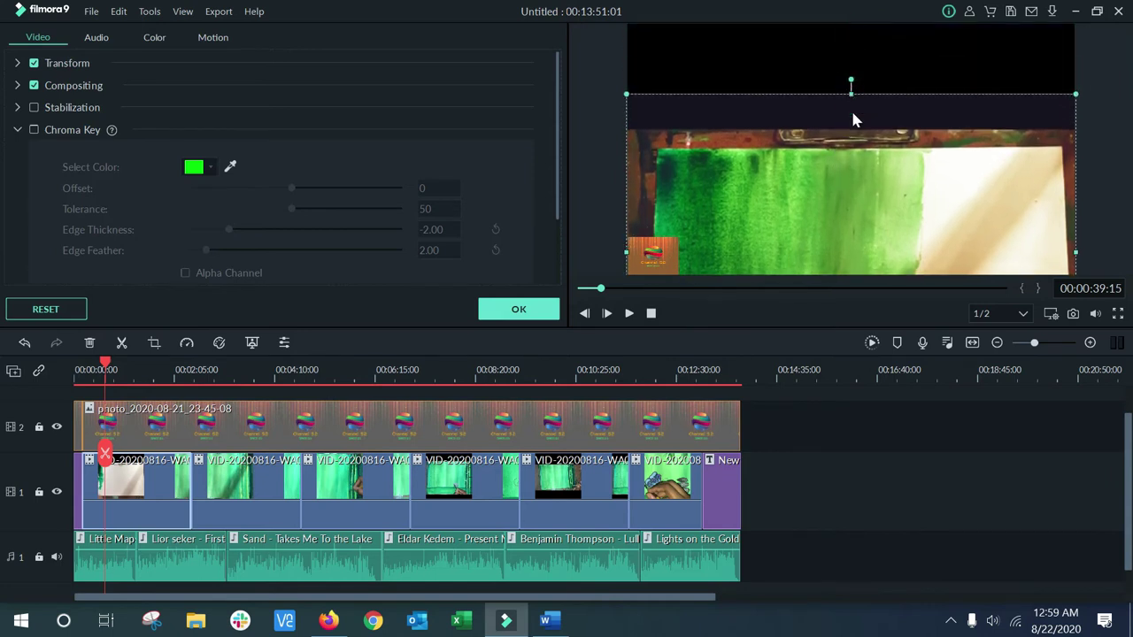
pyautogui.moveTo(871, 166); pyautogui.dragTo(868, 85)
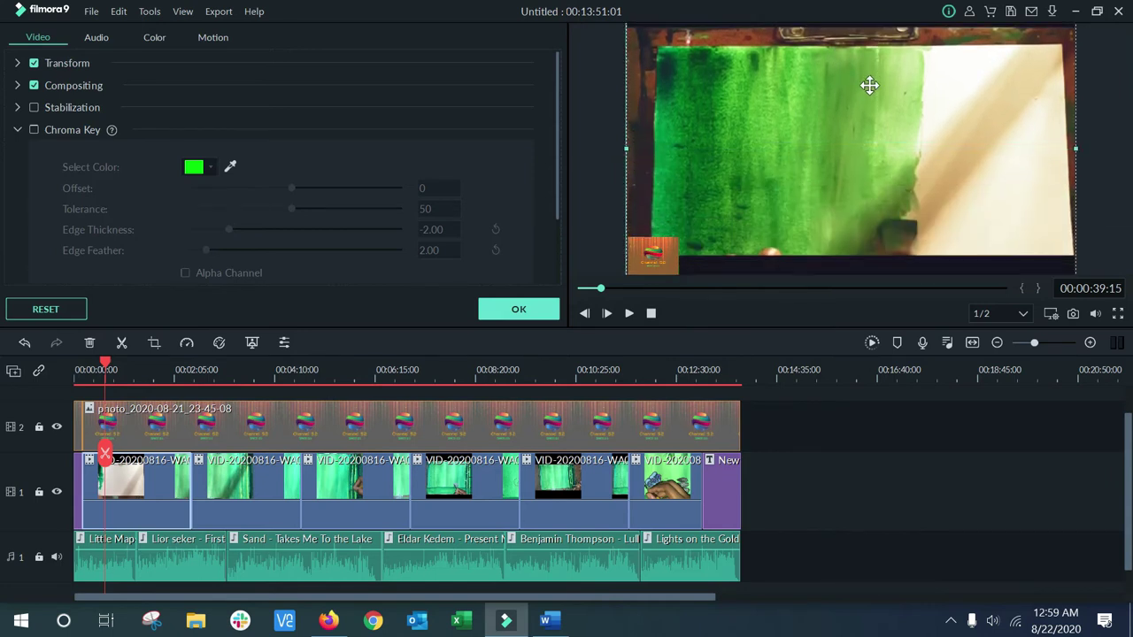
pyautogui.moveTo(867, 162); pyautogui.dragTo(862, 126)
pyautogui.moveTo(850, 262); pyautogui.dragTo(850, 315)
pyautogui.moveTo(876, 147); pyautogui.dragTo(878, 183)
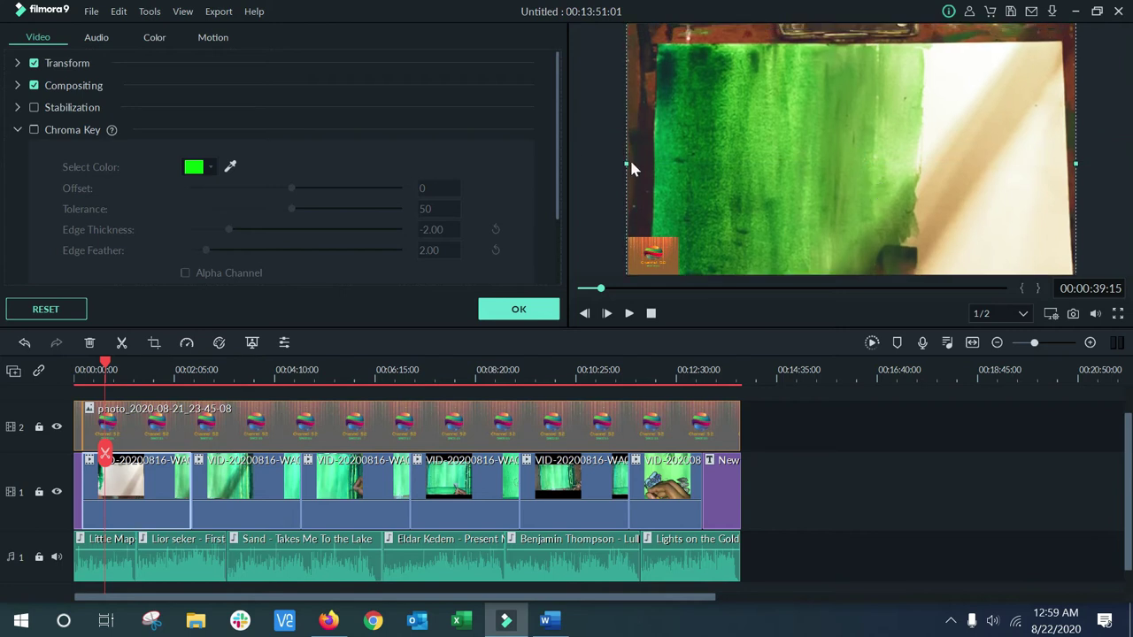
# Fine-tune the first clip's left edge and picture position, preview the framing briefly, and accept the clip settings.
pyautogui.moveTo(625, 163); pyautogui.dragTo(628, 164)
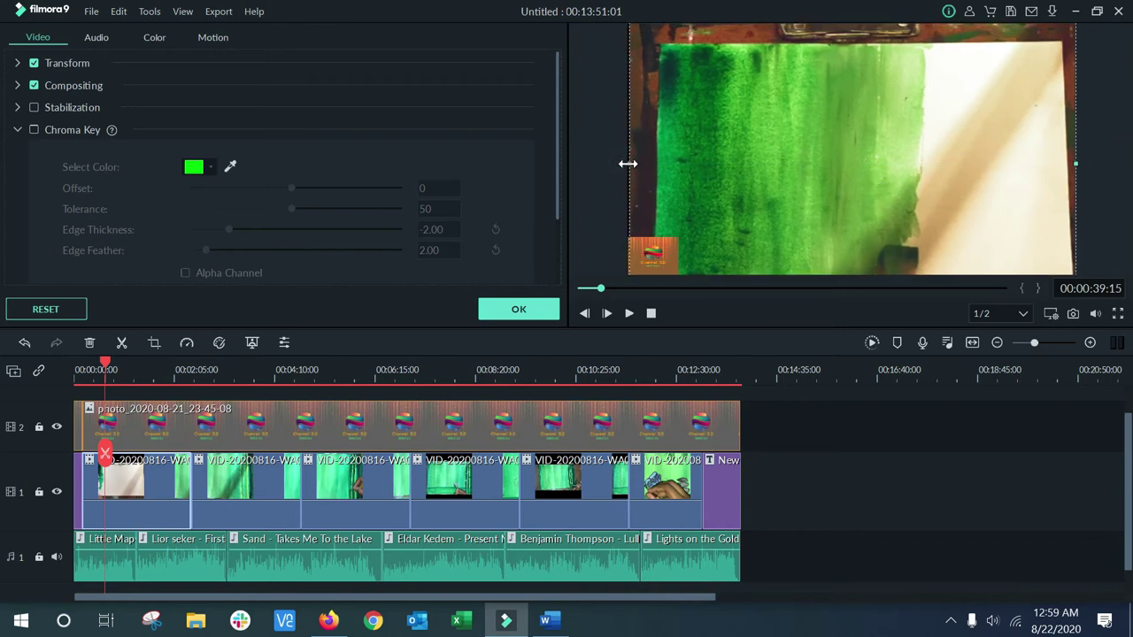
pyautogui.moveTo(826, 134); pyautogui.dragTo(826, 122)
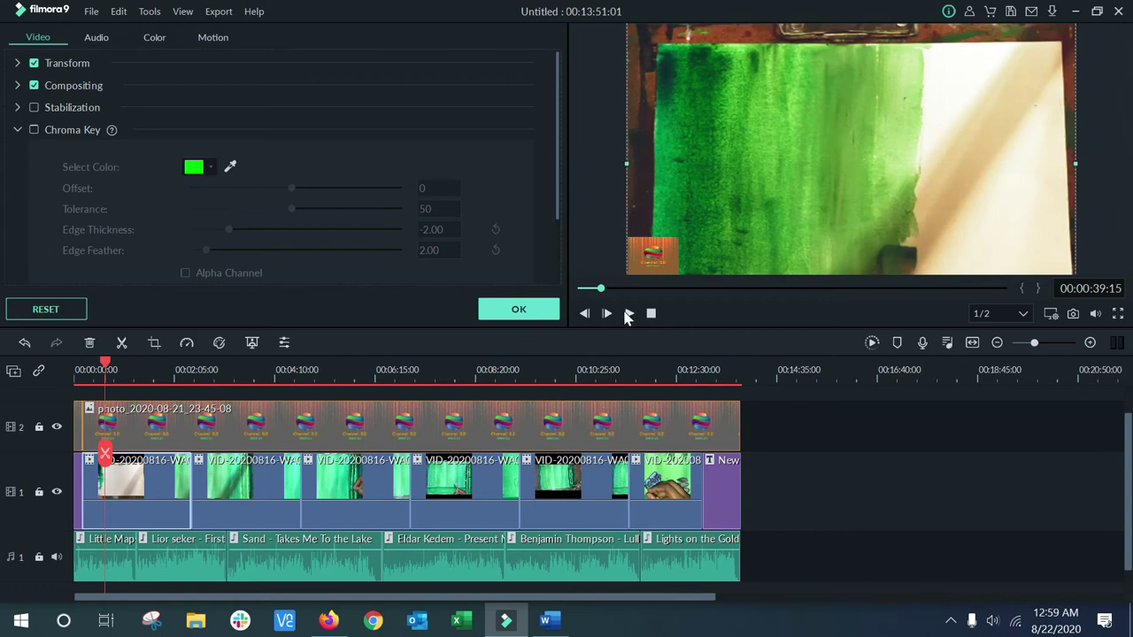
pyautogui.click(627, 315)
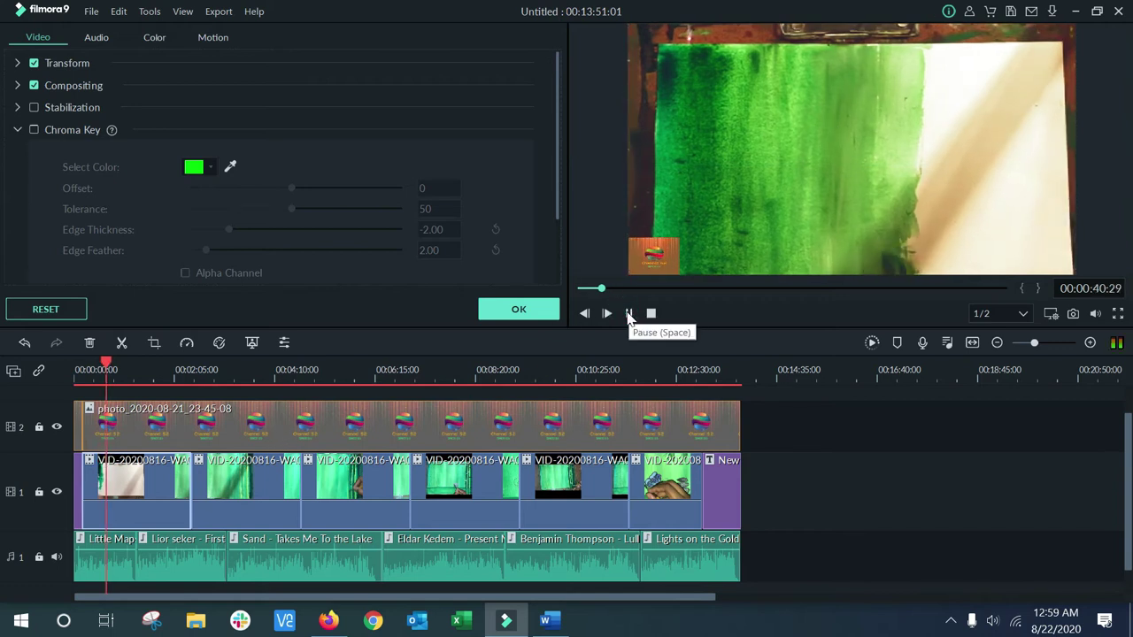
pyautogui.click(628, 315)
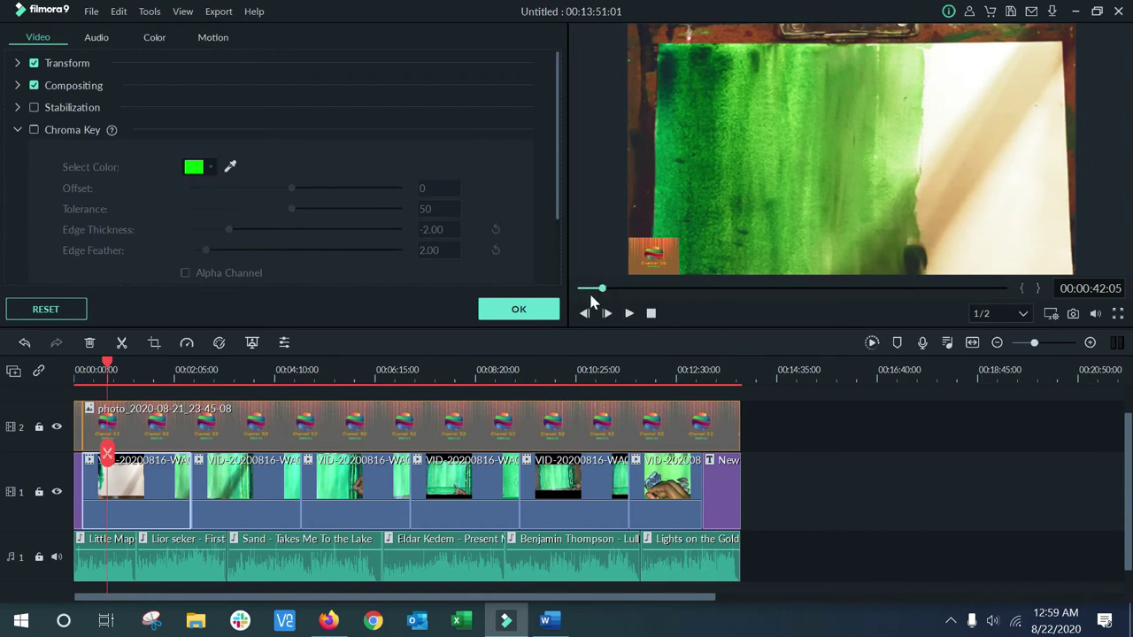
pyautogui.click(509, 315)
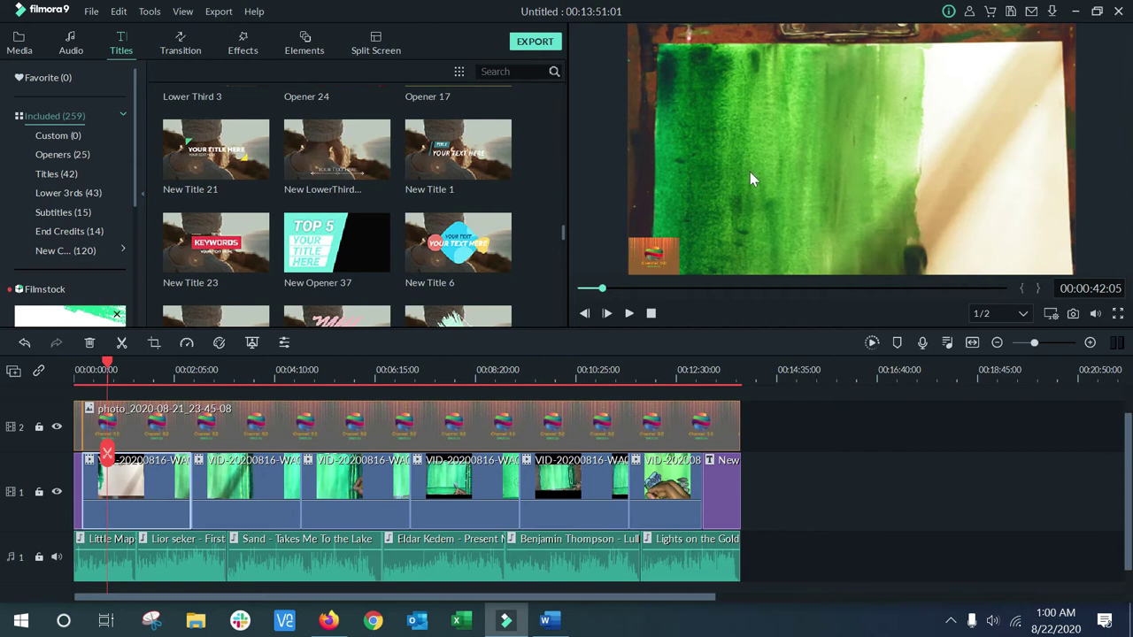
pyautogui.click(212, 14)
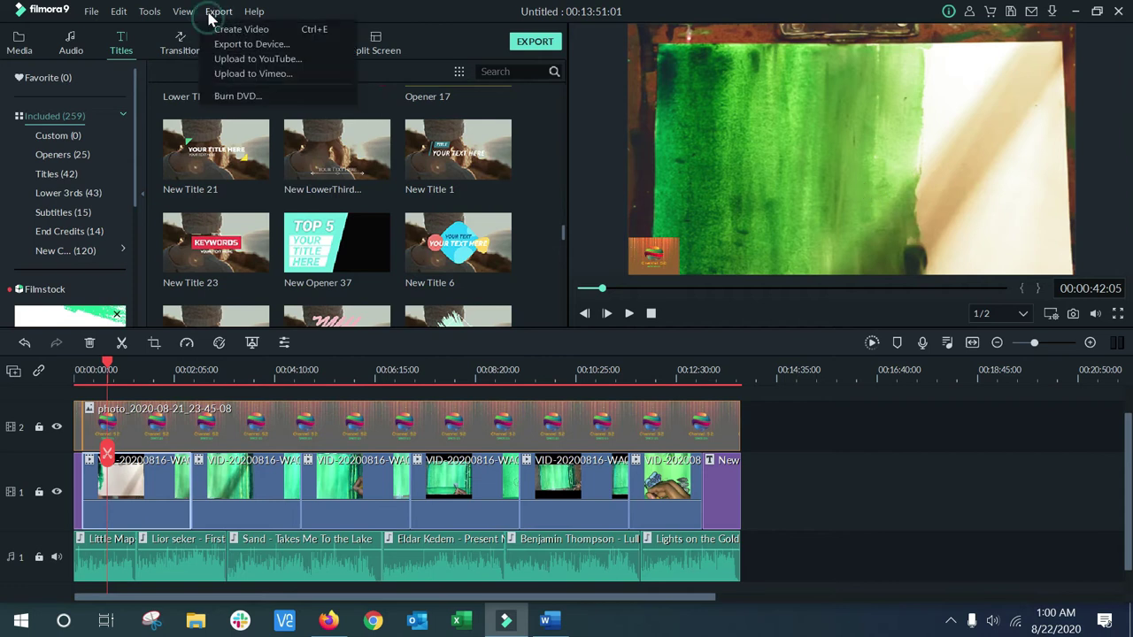
pyautogui.click(241, 30)
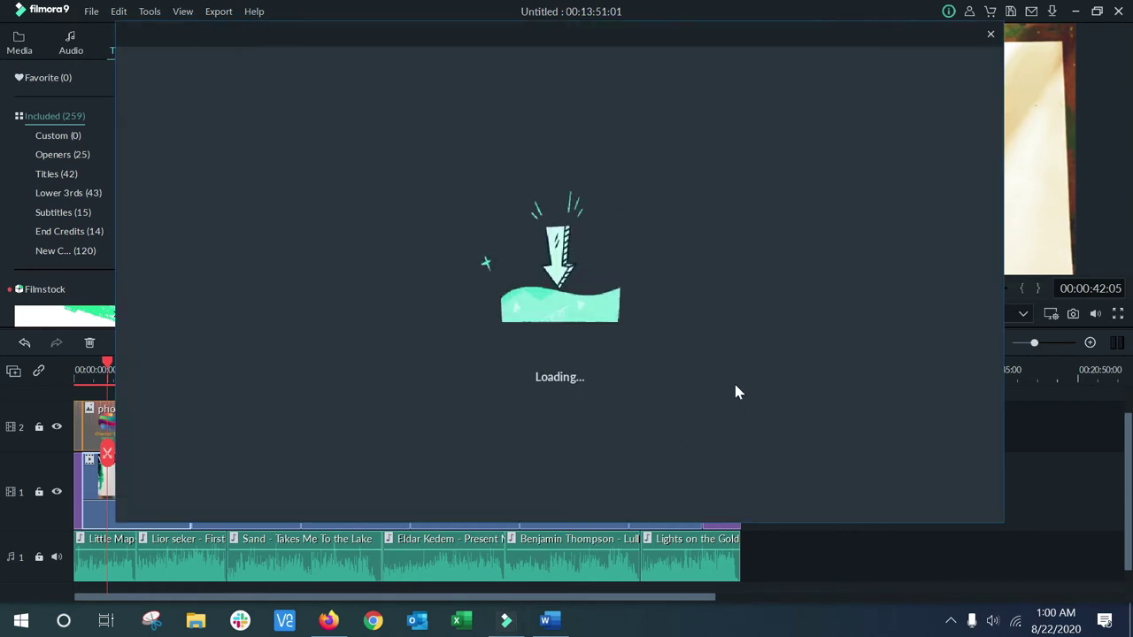
pyautogui.click(990, 36)
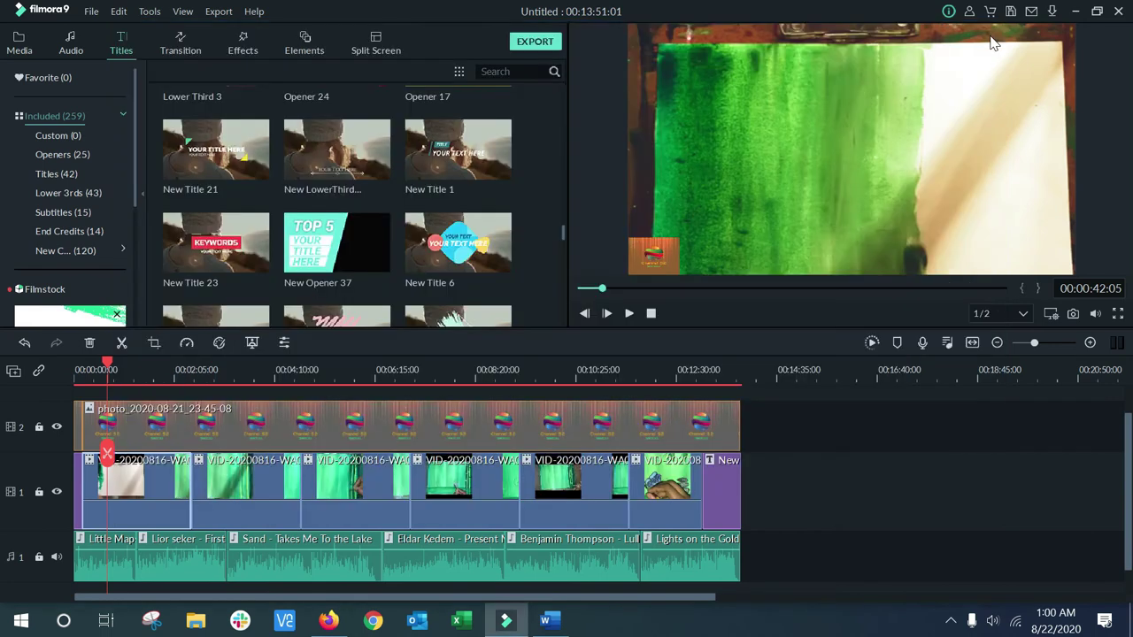
# Disconnect the computer from its Wi-Fi network and close the network list.
pyautogui.click(1015, 625)
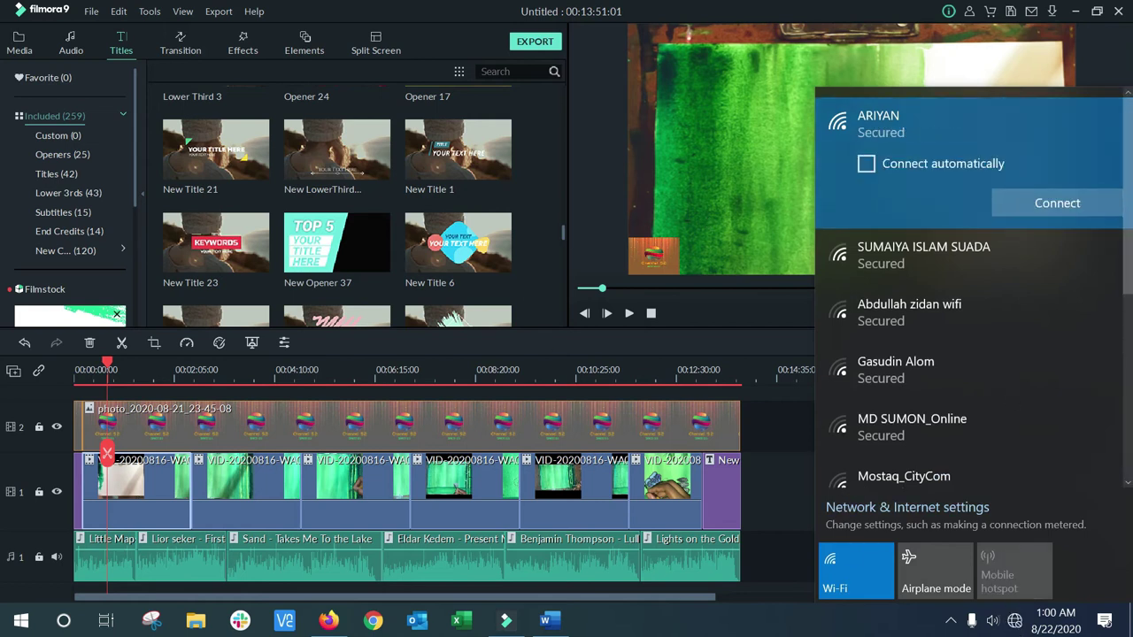
pyautogui.click(852, 630)
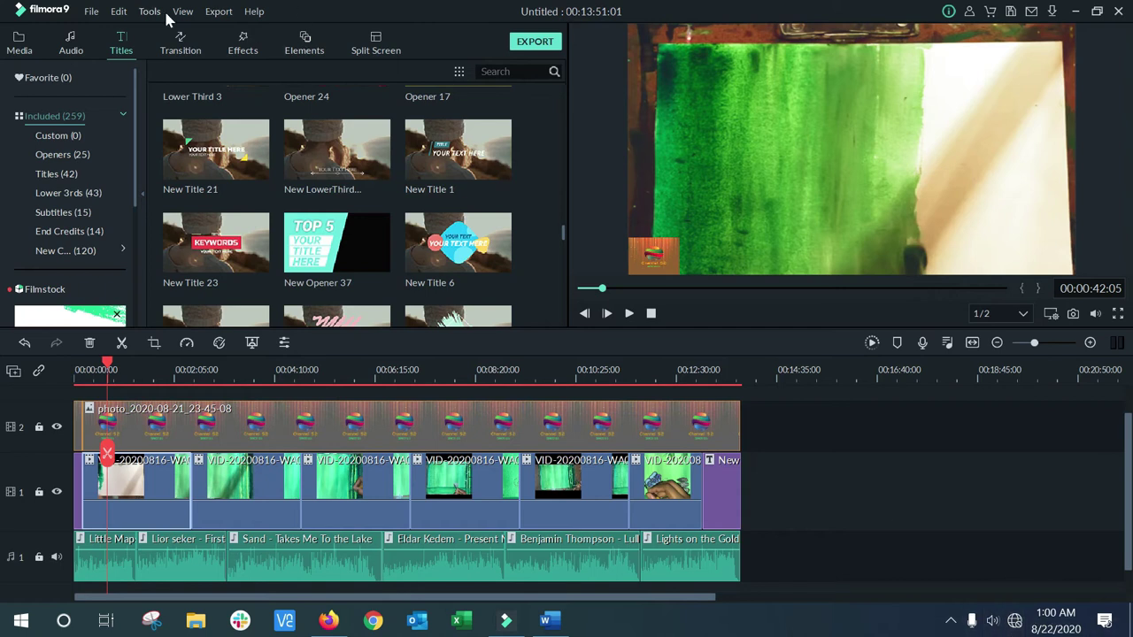
# Start the software activation from the trial notice and choose to activate Filmora 9 with a license code.
pyautogui.click(219, 11)
pyautogui.press('Escape')
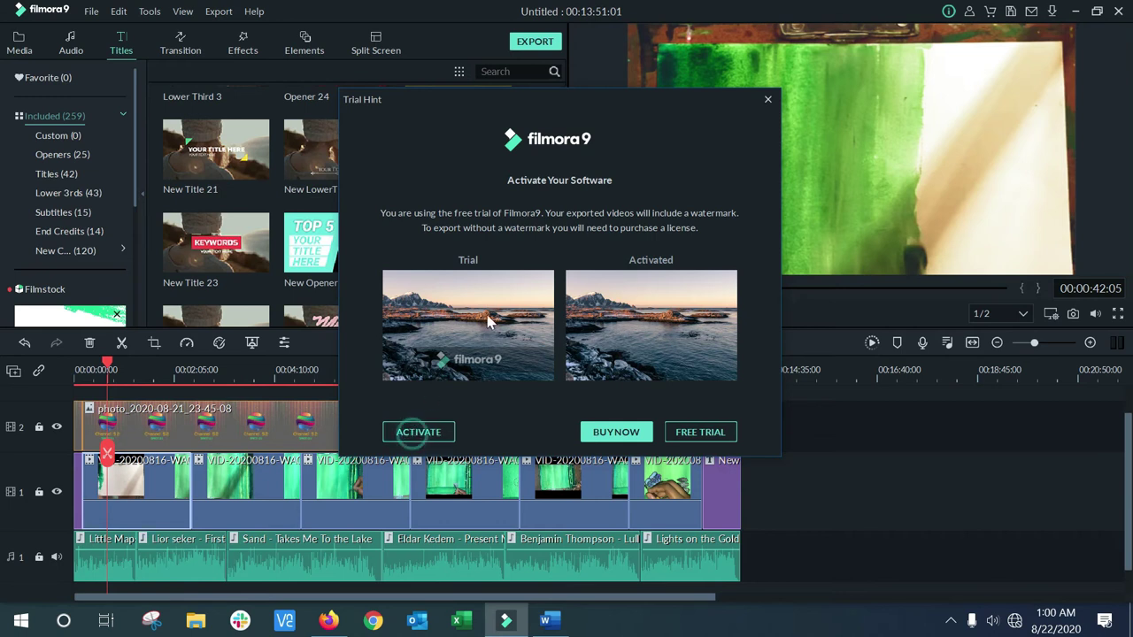
pyautogui.click(418, 432)
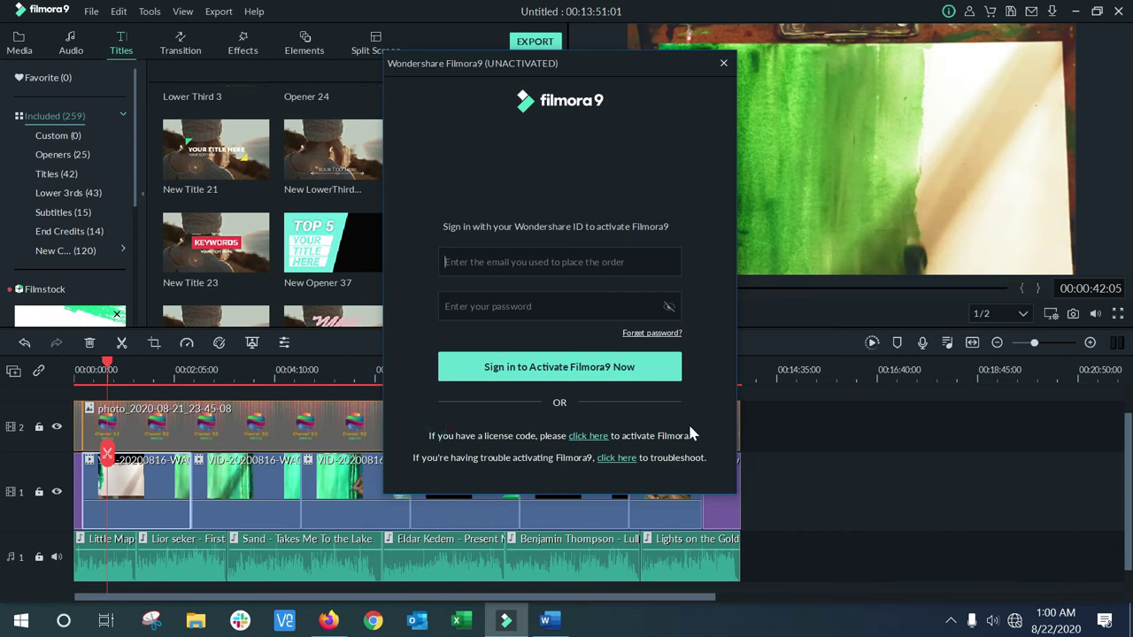
pyautogui.click(590, 438)
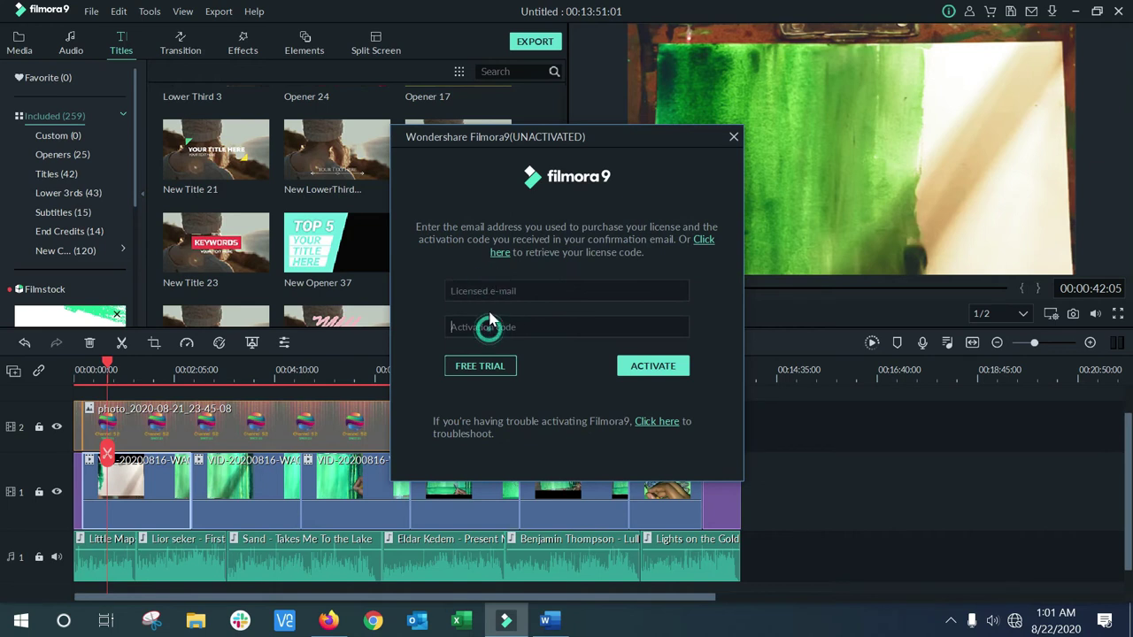
# Copy the licensed e-mail address from the Word document and paste it into Filmora's licensed e-mail field.
pyautogui.click(548, 621)
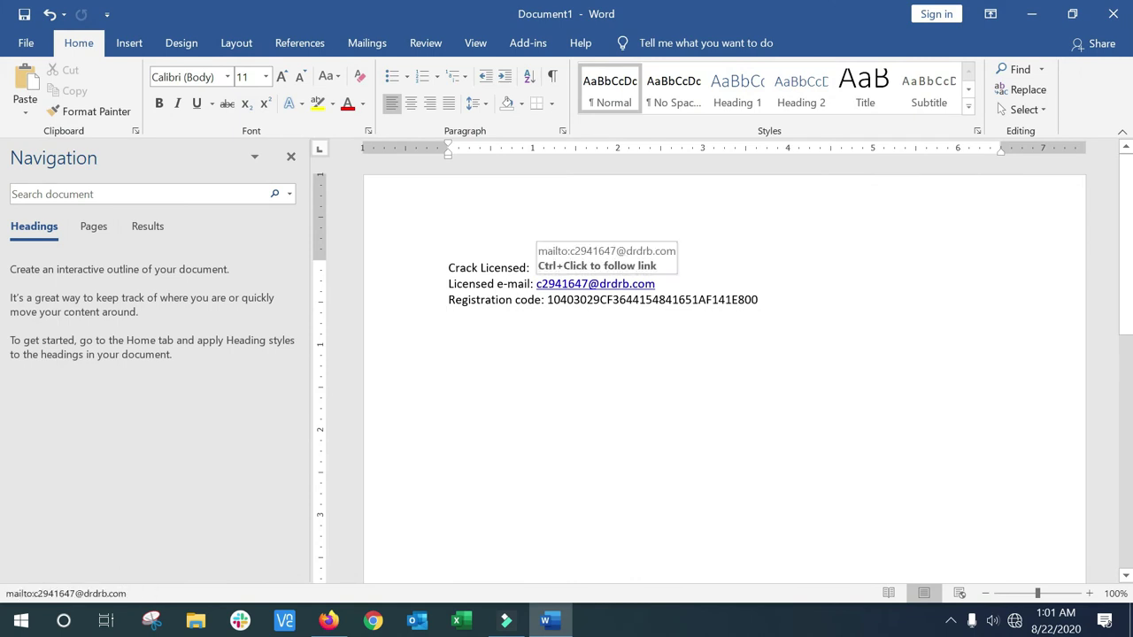
pyautogui.moveTo(535, 284); pyautogui.dragTo(653, 293)
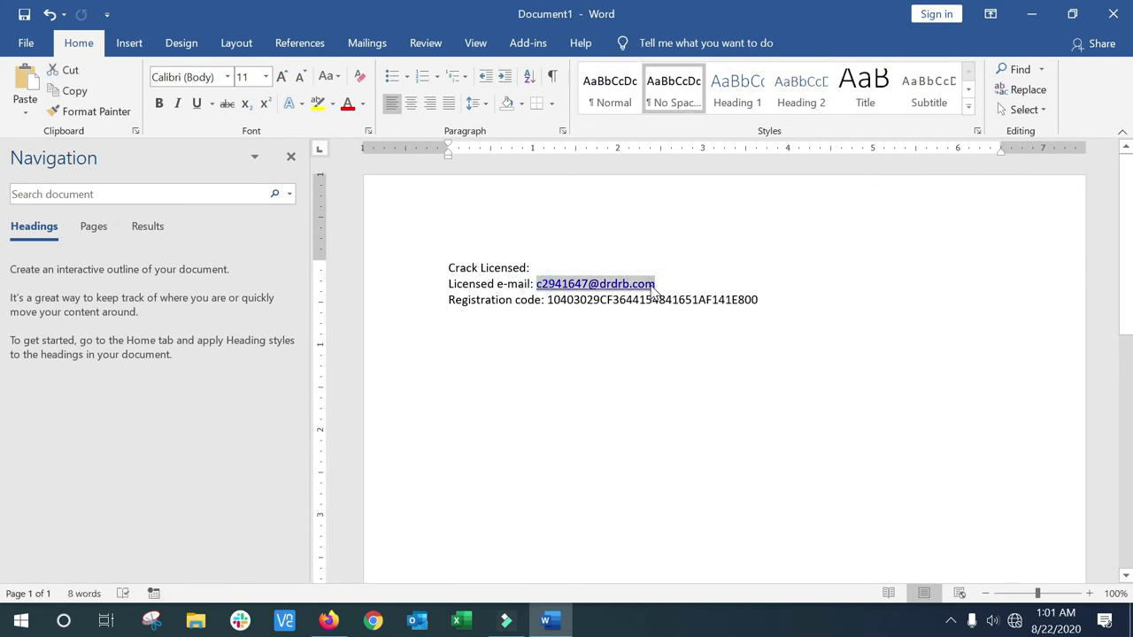
pyautogui.rightClick(655, 293)
pyautogui.click(667, 318)
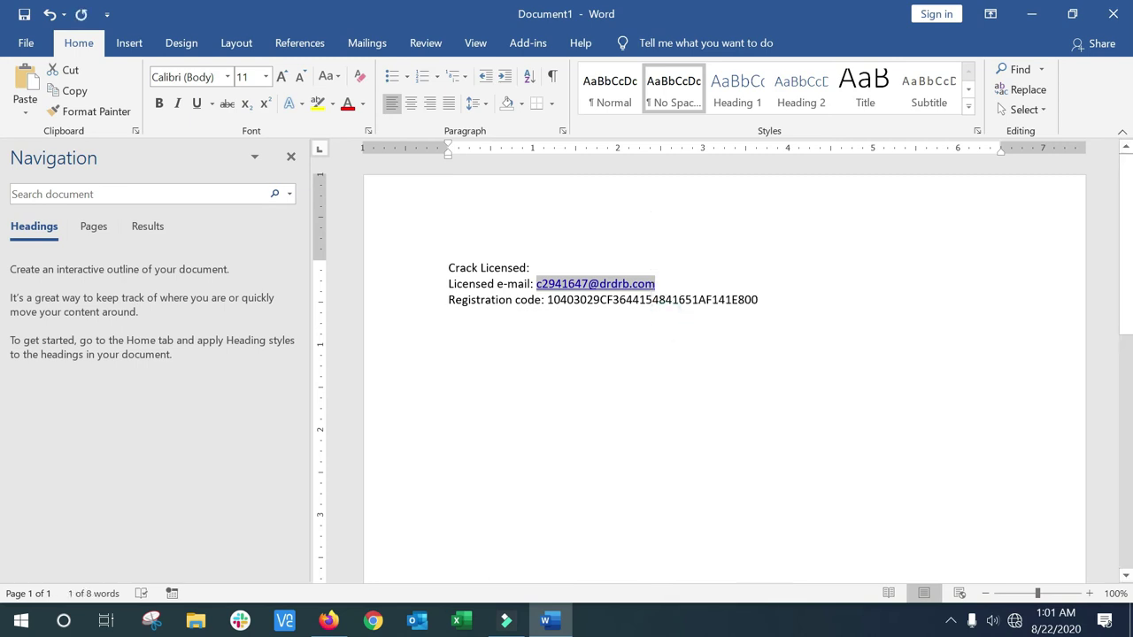
pyautogui.click(506, 620)
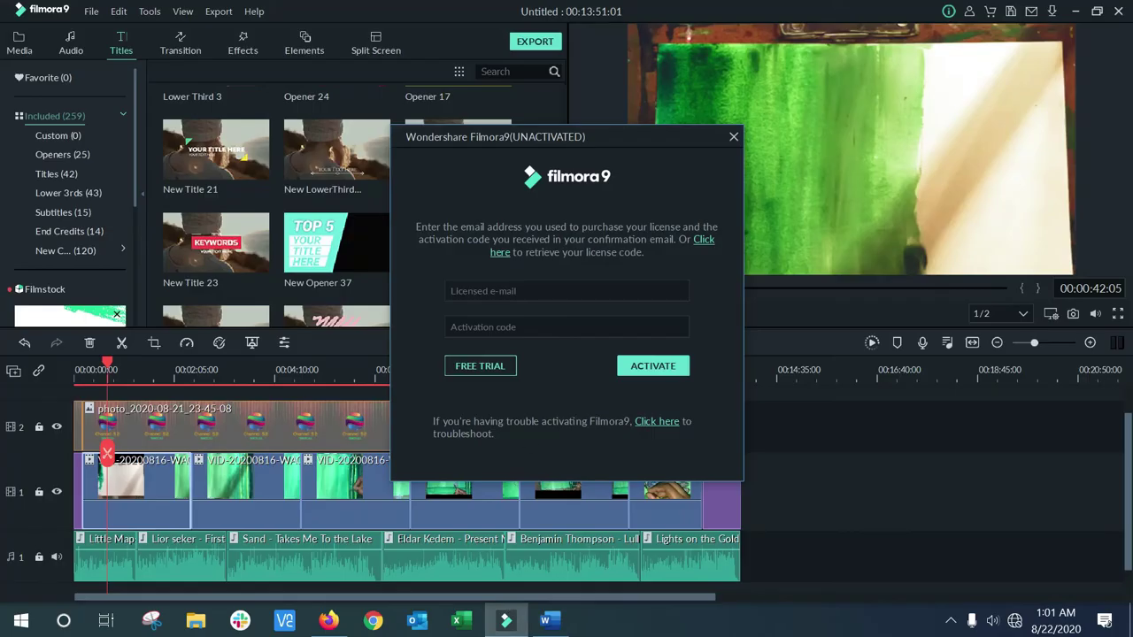
pyautogui.rightClick(526, 291)
pyautogui.click(541, 370)
# Copy the registration code from the Word document into Filmora's activation code field, submit the activation, and accept the registration notice.
pyautogui.click(550, 620)
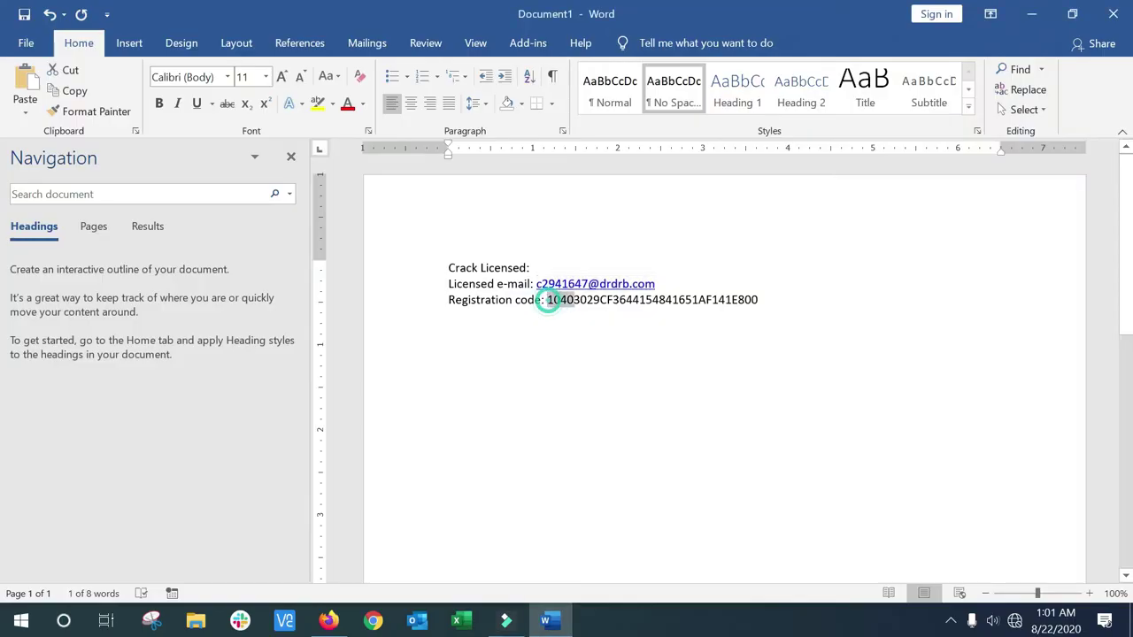
pyautogui.moveTo(548, 300); pyautogui.dragTo(756, 300)
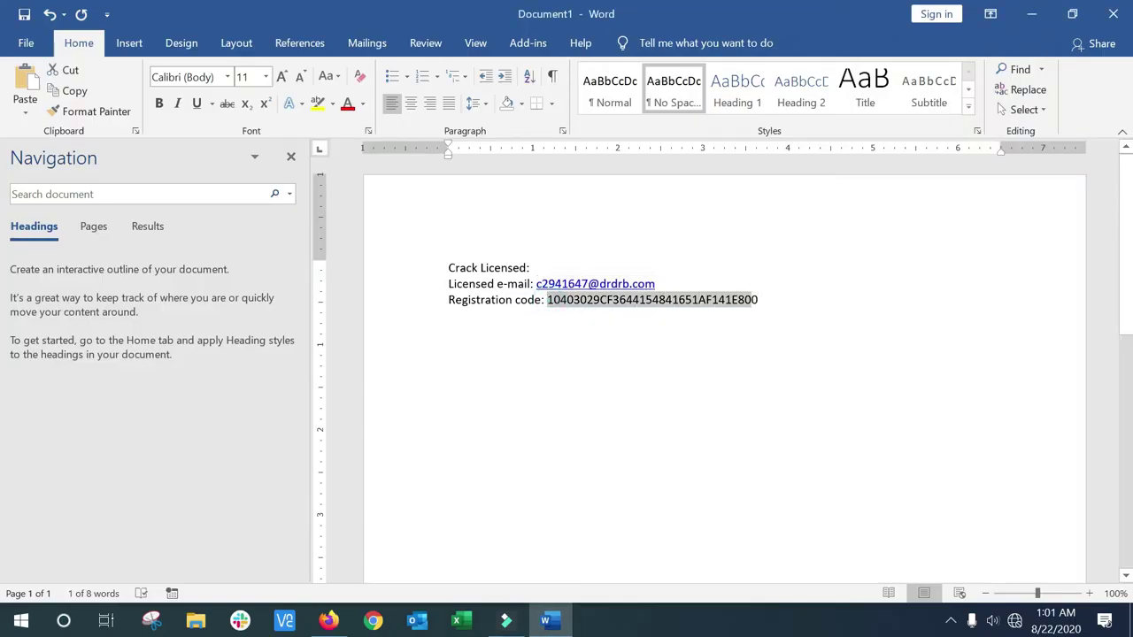
pyautogui.rightClick(715, 301)
pyautogui.click(730, 334)
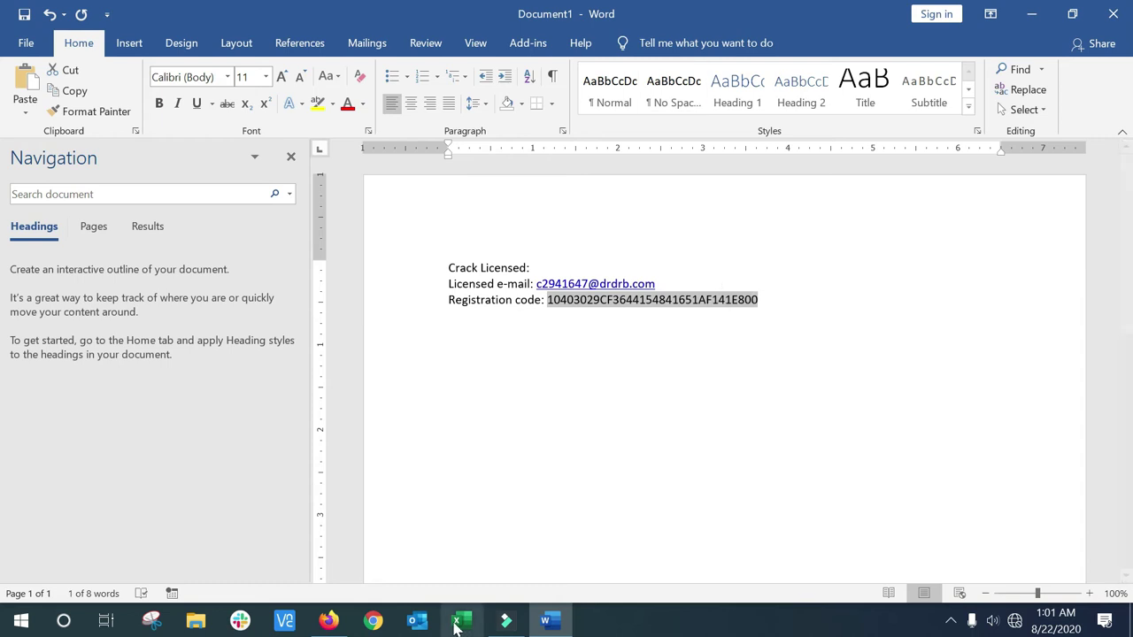
pyautogui.click(506, 620)
pyautogui.rightClick(482, 327)
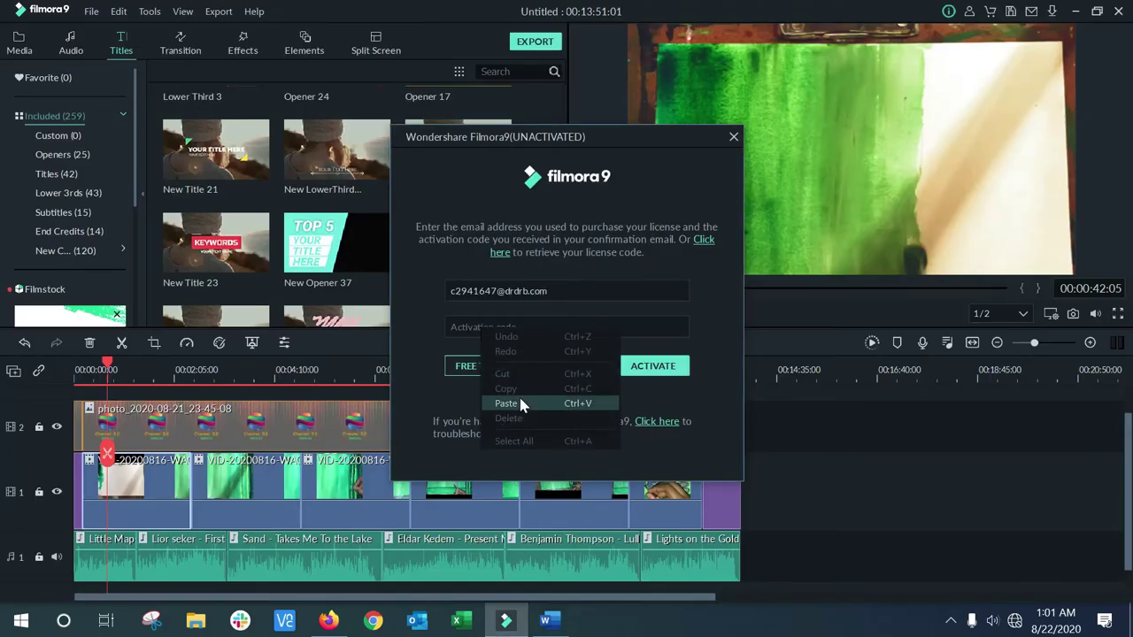
pyautogui.click(497, 403)
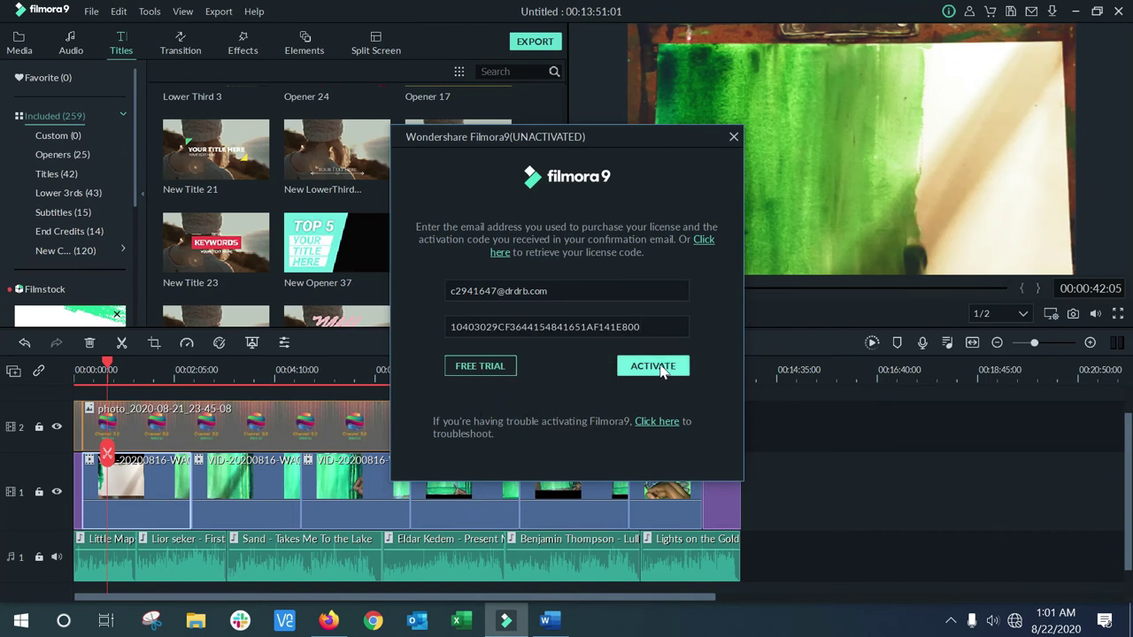
pyautogui.click(655, 366)
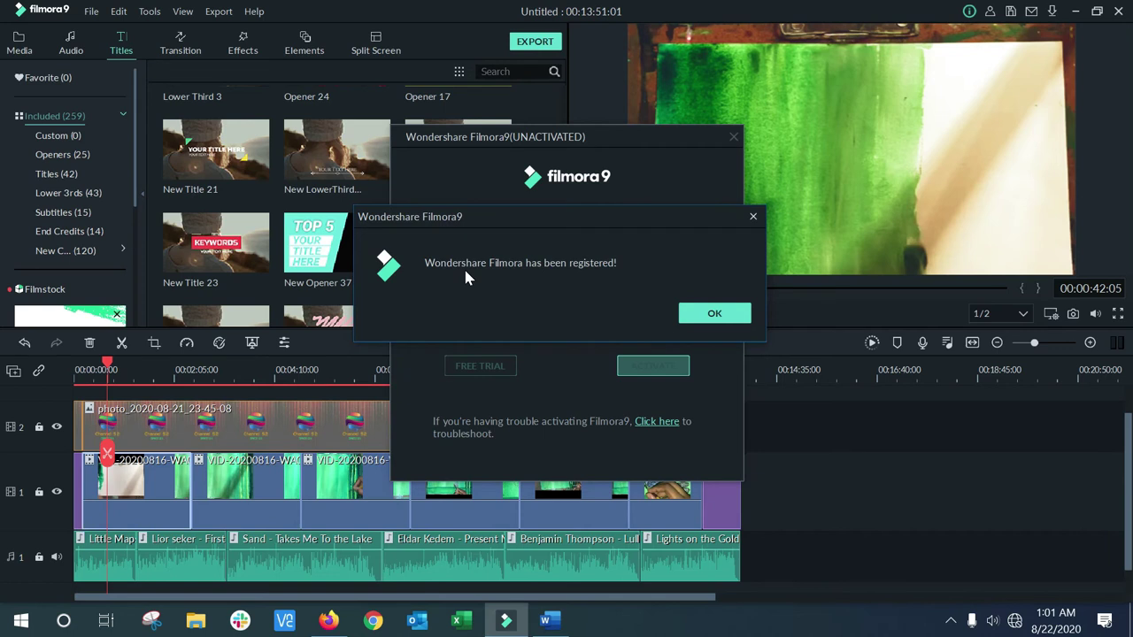
pyautogui.click(702, 313)
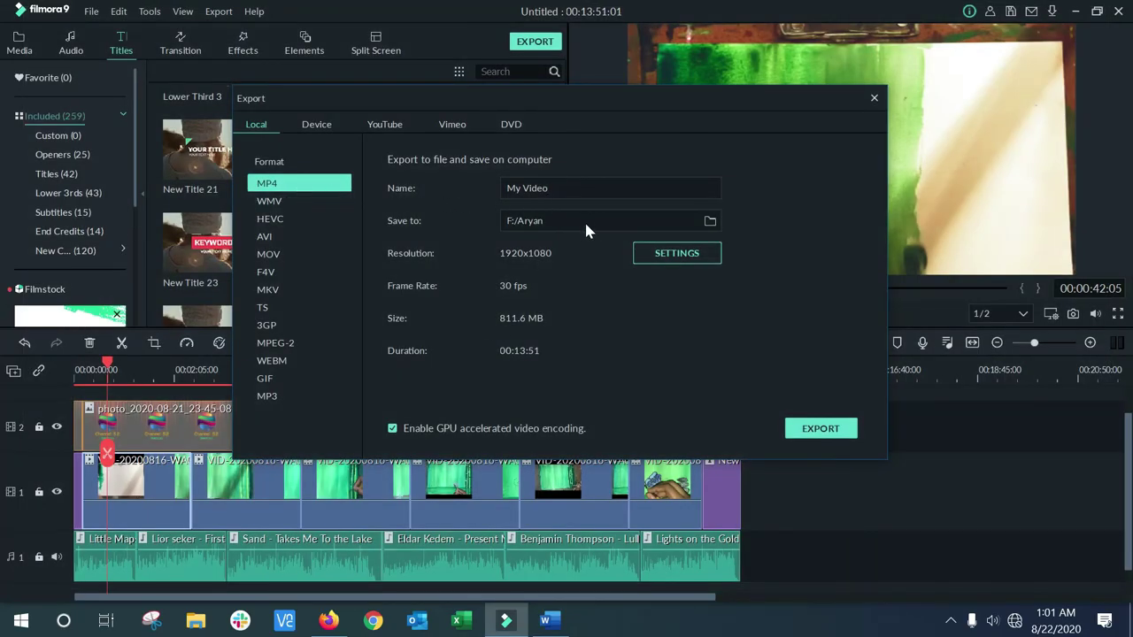
# Name the MP4 export Butterfly.
pyautogui.click(558, 187)
pyautogui.write('Butterfly')
pyautogui.click(710, 222)
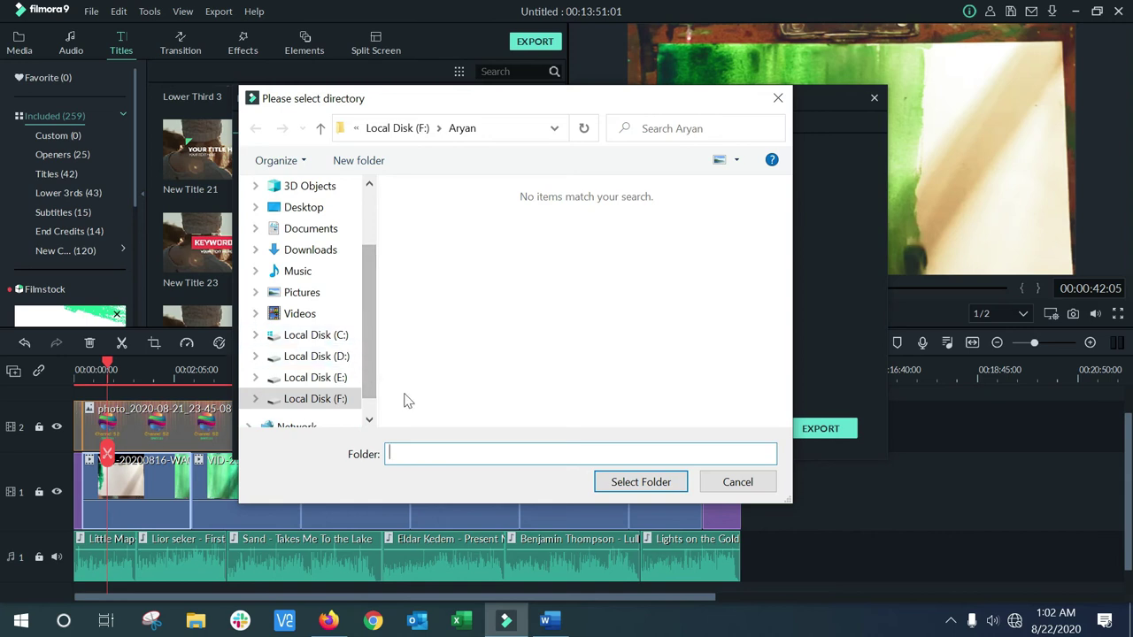
pyautogui.click(318, 400)
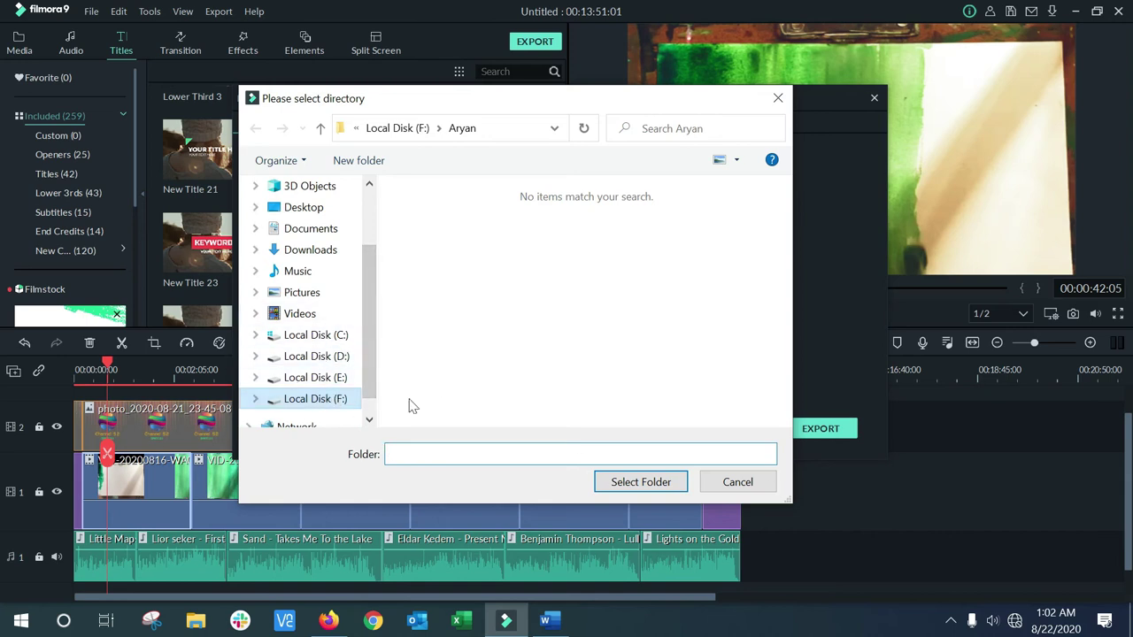
pyautogui.click(506, 449)
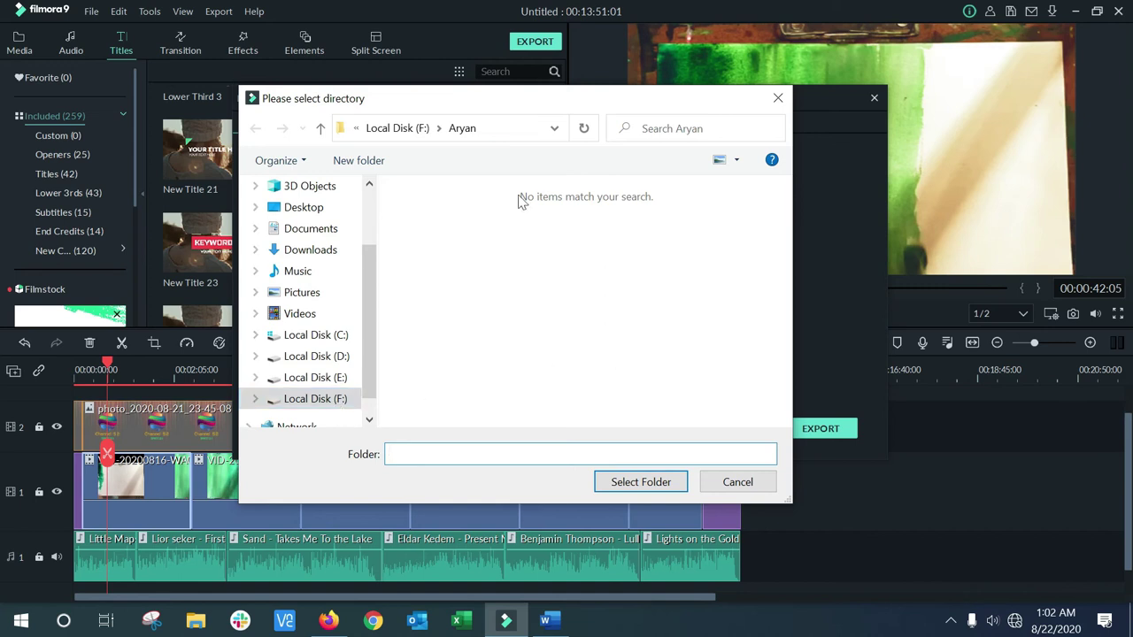
pyautogui.click(735, 484)
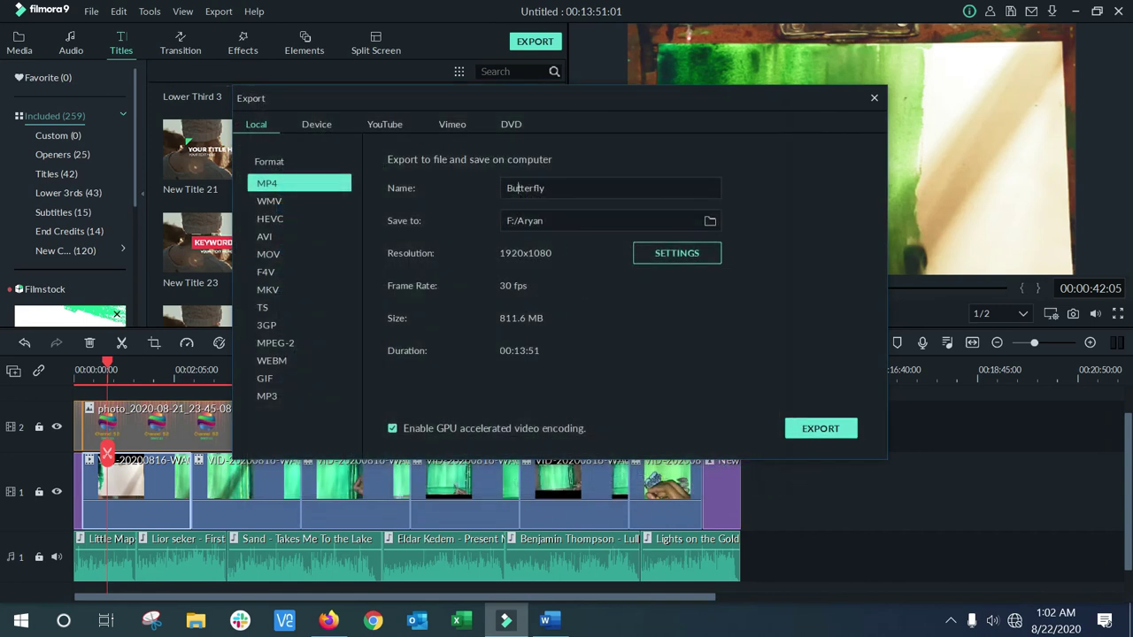
# Start exporting the video as Butterfly.mp4, abort the running export, and close the export settings.
pyautogui.click(822, 429)
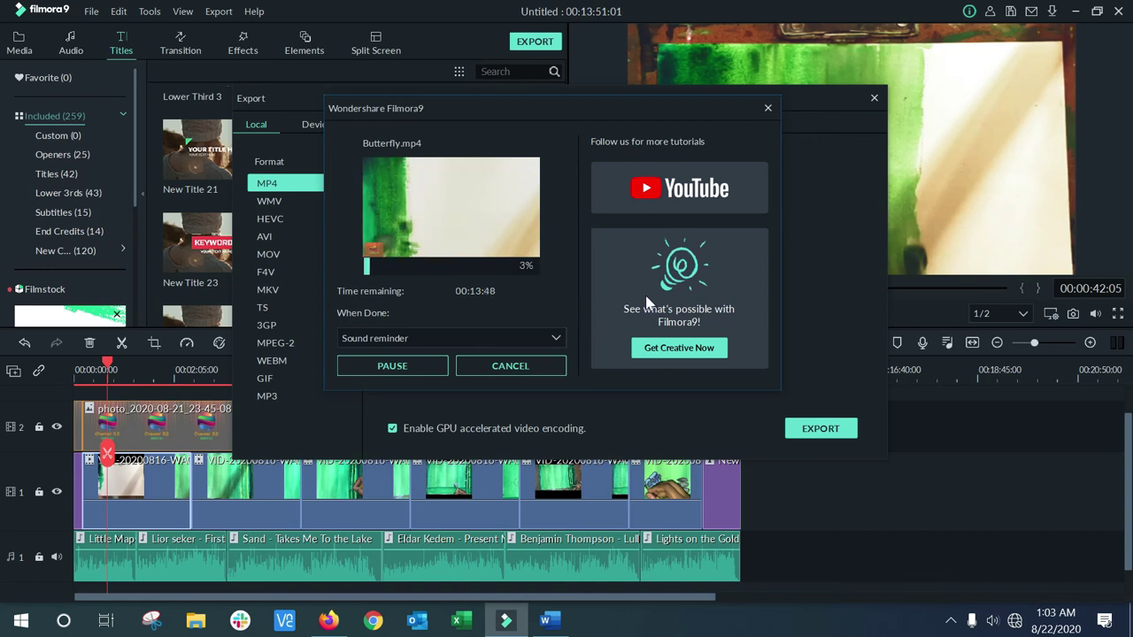
pyautogui.click(534, 368)
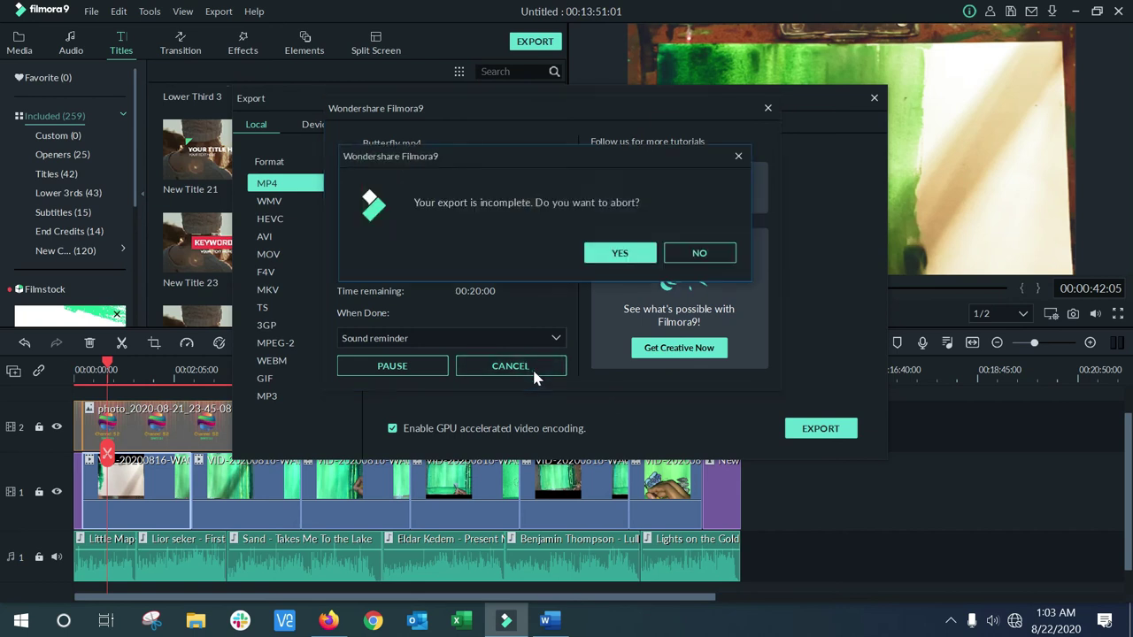
pyautogui.click(630, 257)
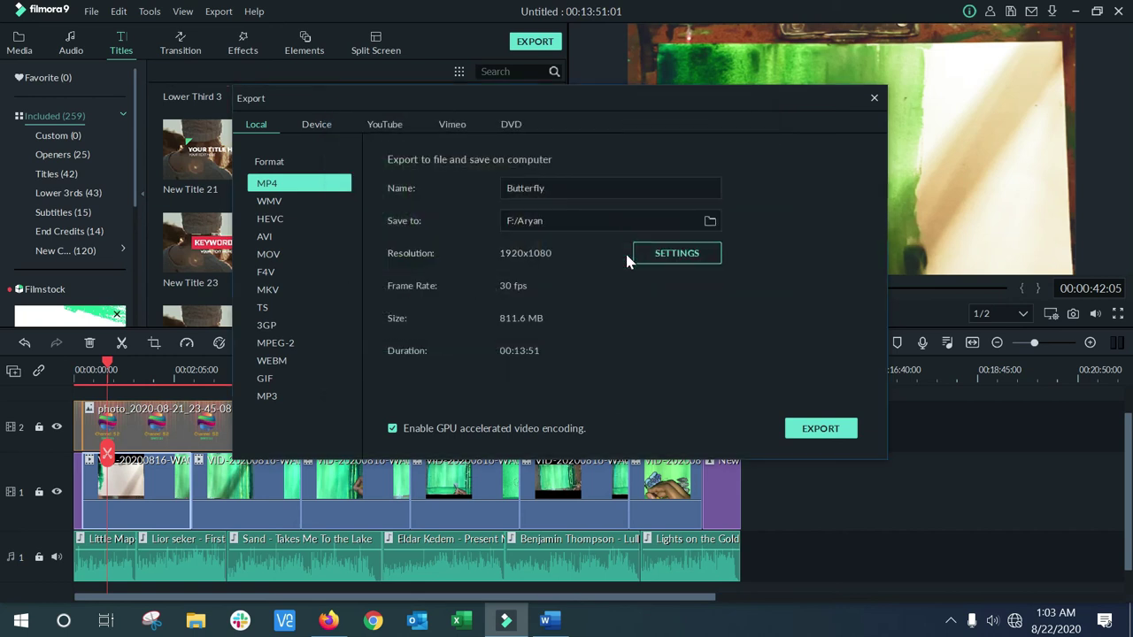
pyautogui.click(873, 101)
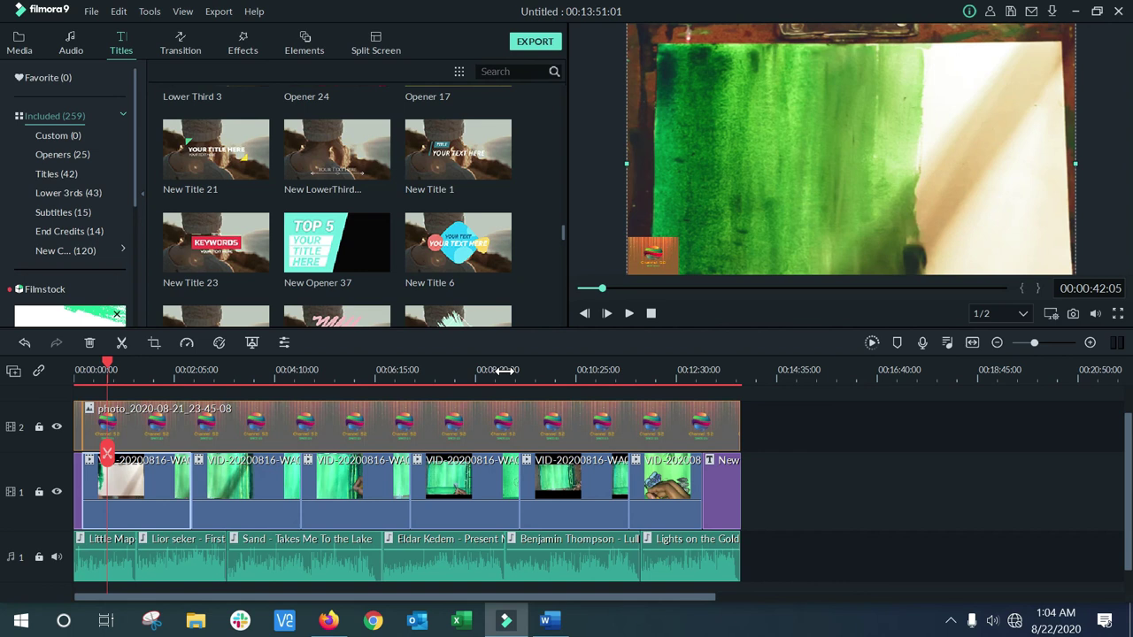
pyautogui.moveTo(504, 624)
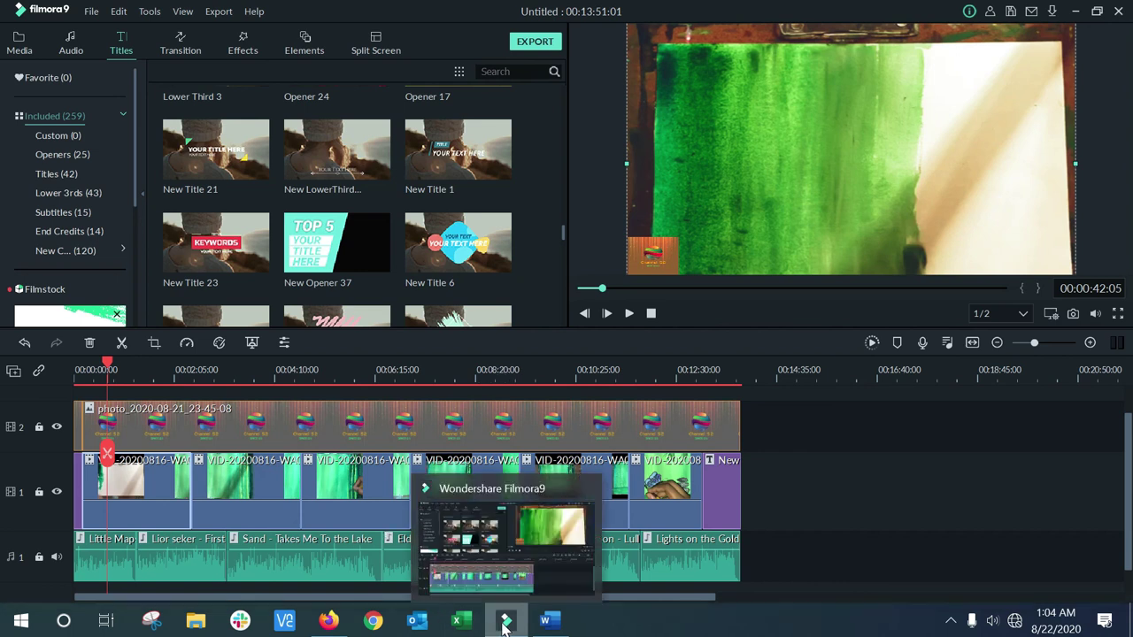